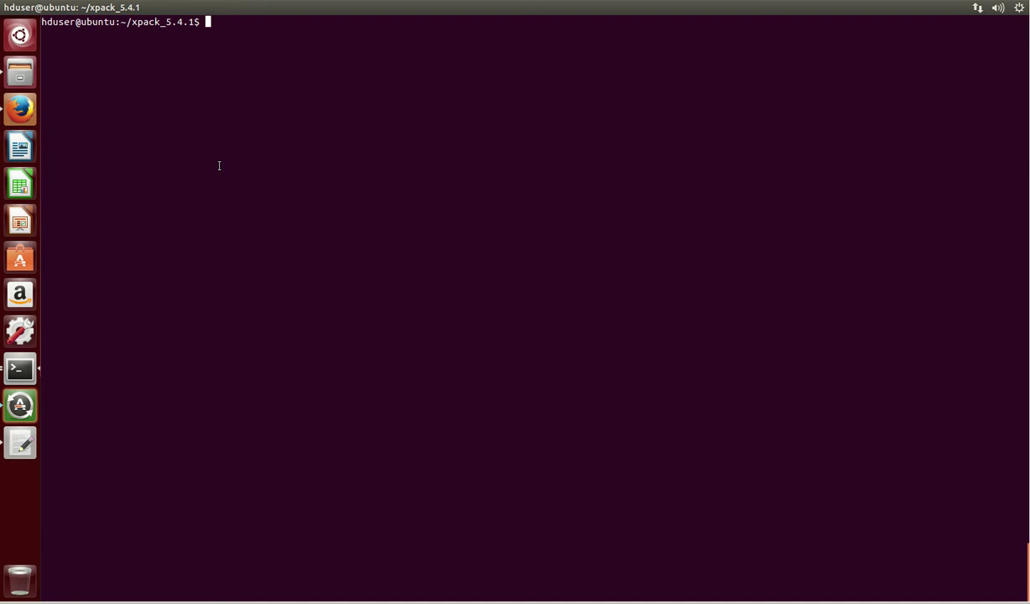
# - List the directory and extract logstash-5.4.1.tar.gz with tar -zxvf
pyautogui.write('ls -ltr')
pyautogui.press('Return')
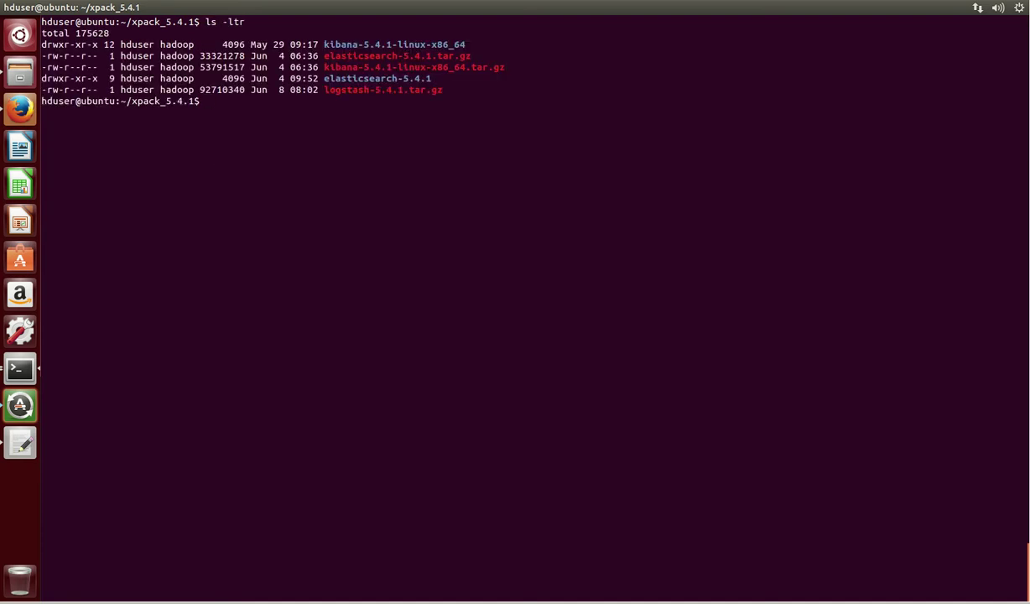
pyautogui.doubleClick(400, 88)
pyautogui.hotkey('ctrl', 'c')
pyautogui.write('tar -zxvf')
pyautogui.middleClick(400, 87)
pyautogui.press('Return')
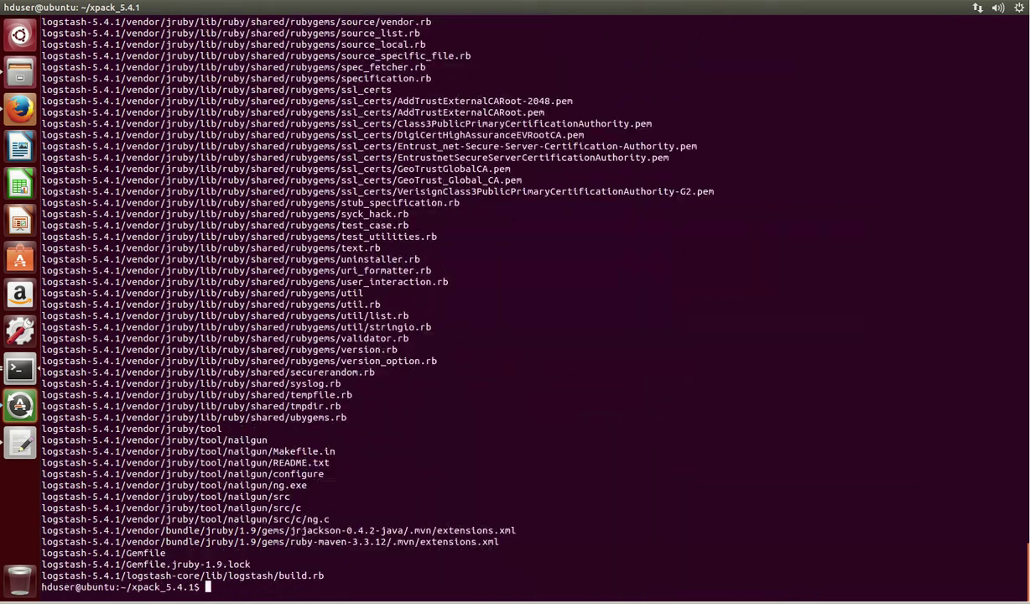
# - Move into logstash-5.4.1/bin, listing each folder's contents with ls -ltr
pyautogui.press('Return')
pyautogui.press('Return')
pyautogui.write('ls -ltr')
pyautogui.press('Return')
pyautogui.write('cd log')
pyautogui.press('Tab')
pyautogui.press('Return')
pyautogui.write('ls -ltr')
pyautogui.press('Return')
pyautogui.write('cd bin')
pyautogui.press('Return')
pyautogui.write('ls -ltr')
pyautogui.press('Return')
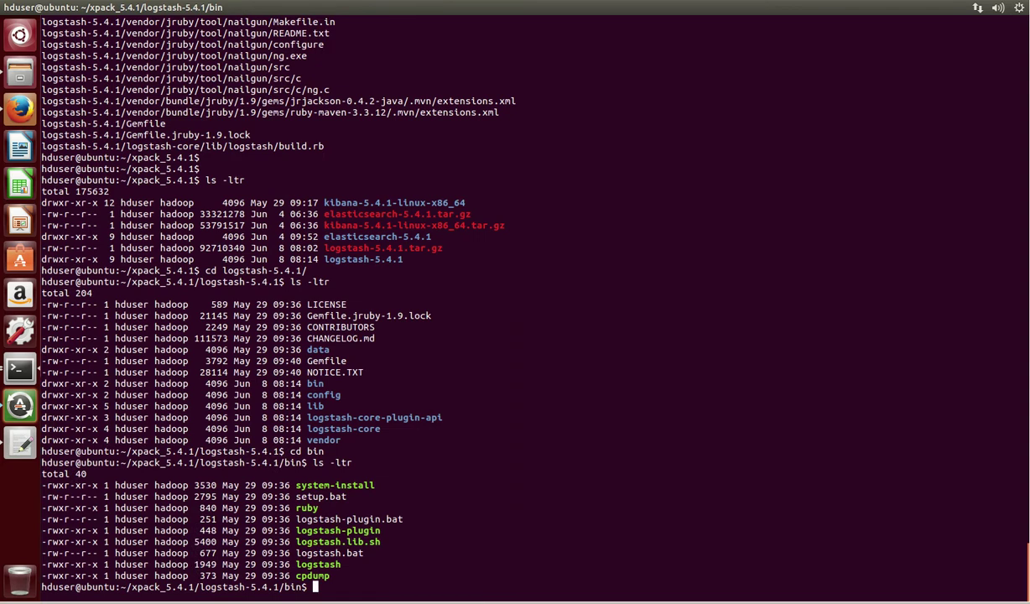
# - Stage 'vi logstash-twitter.conf' at the prompt, then focus Firefox's India vs Sri Lanka search
pyautogui.write('vi logstash-twitter.conf')
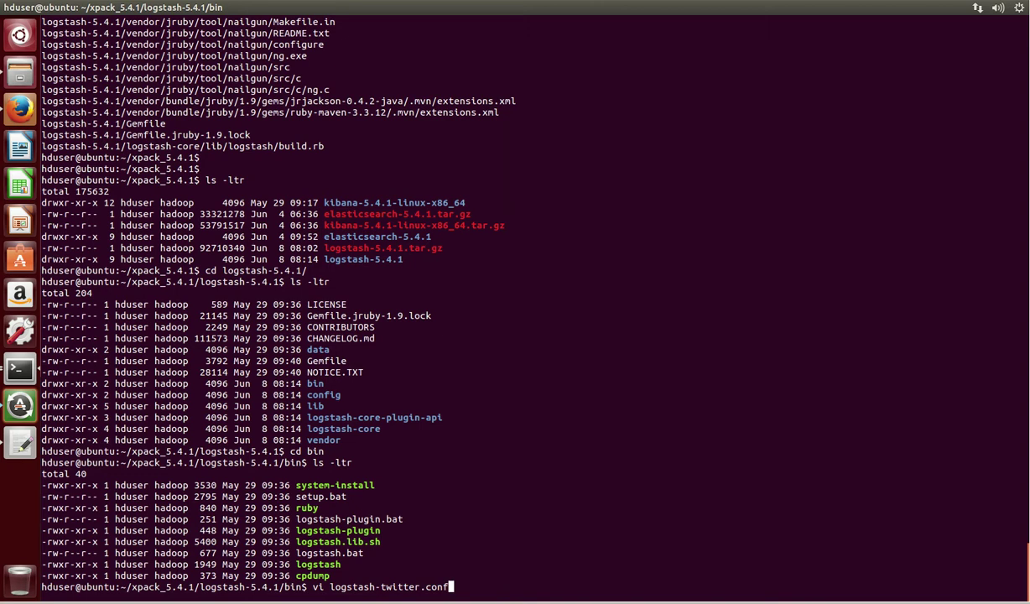
pyautogui.click(28, 108)
pyautogui.click(280, 91)
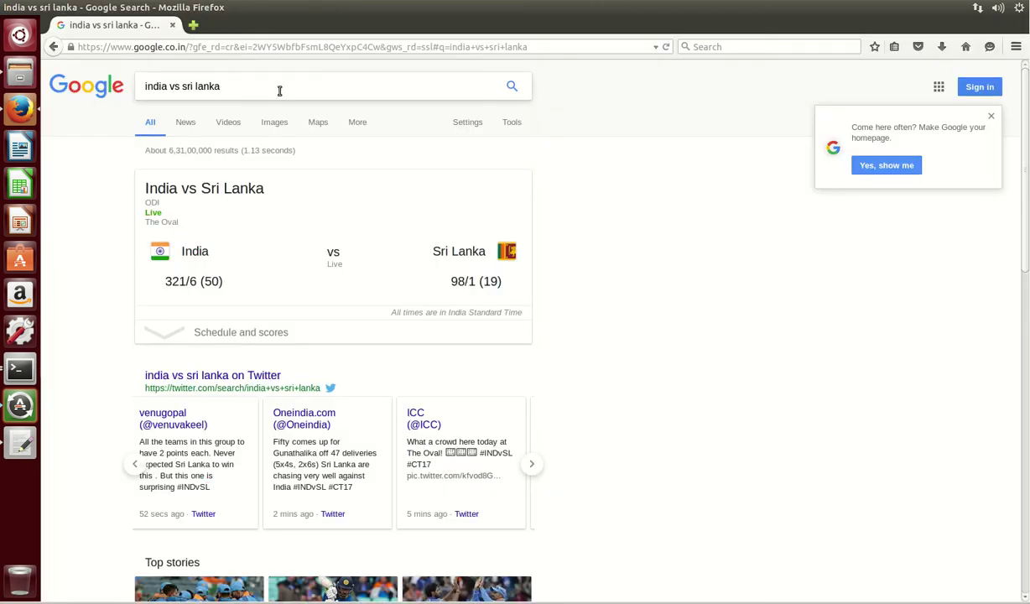
# - Refresh the India vs Sri Lanka score search, then return to Terminal
pyautogui.press('Return')
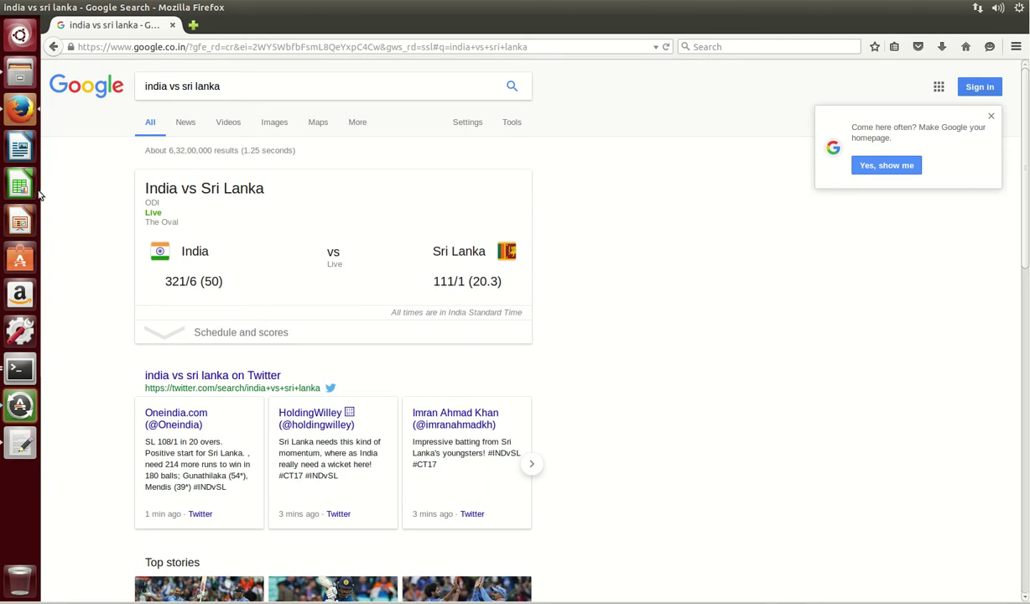
pyautogui.click(27, 366)
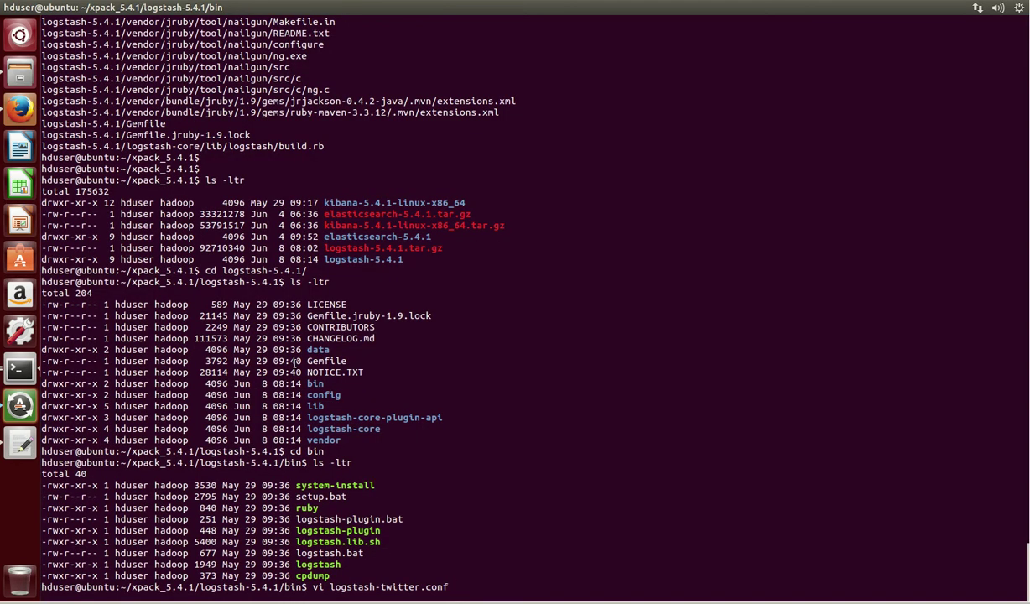
# - Open the new logstash-twitter.conf in vim and copy the prepared config text from gedit
pyautogui.press('Return')
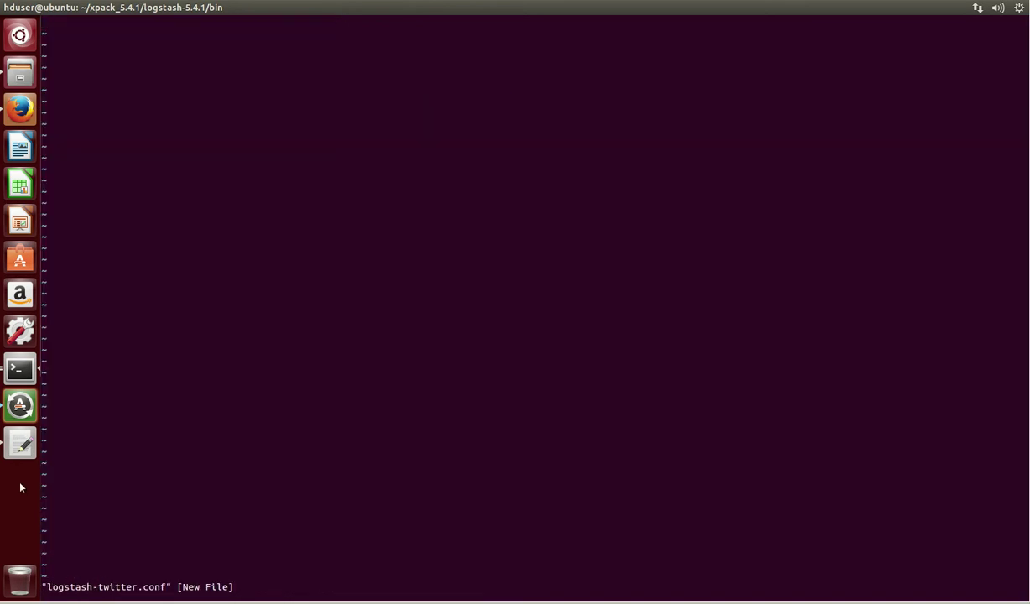
pyautogui.click(20, 440)
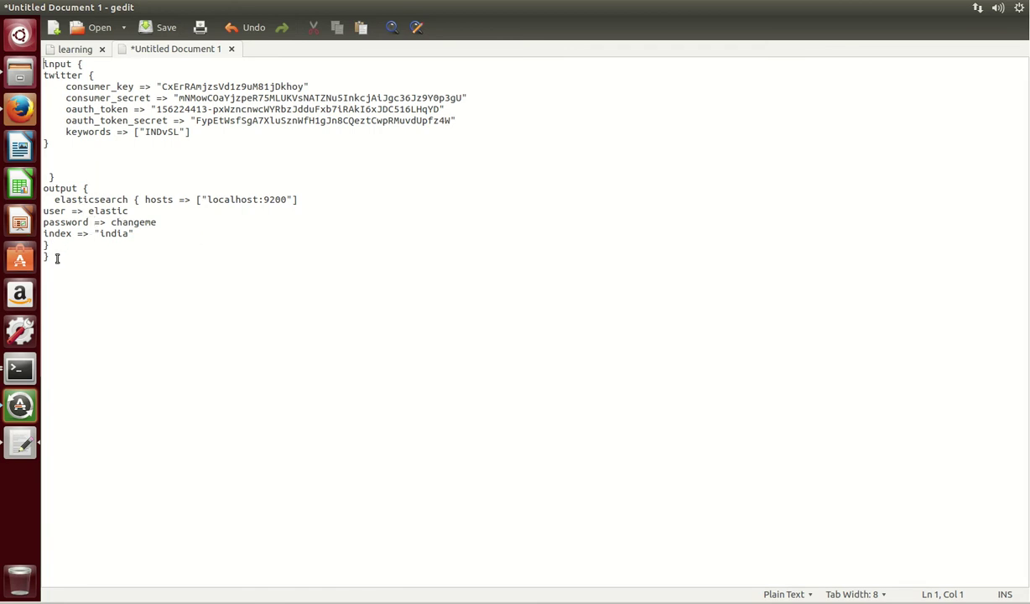
pyautogui.moveTo(56, 258); pyautogui.dragTo(39, 64)
pyautogui.hotkey('ctrl', 'c')
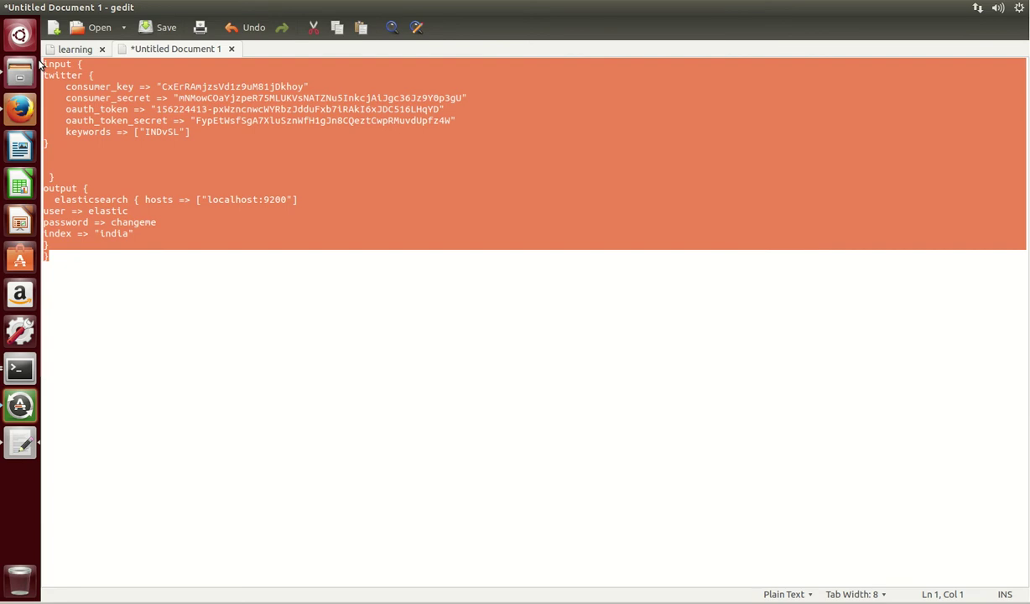
pyautogui.click(20, 361)
# - Paste the Twitter-to-Elasticsearch config into vim and save it with :wq
pyautogui.hotkey('ctrl', 'shift', 'v')
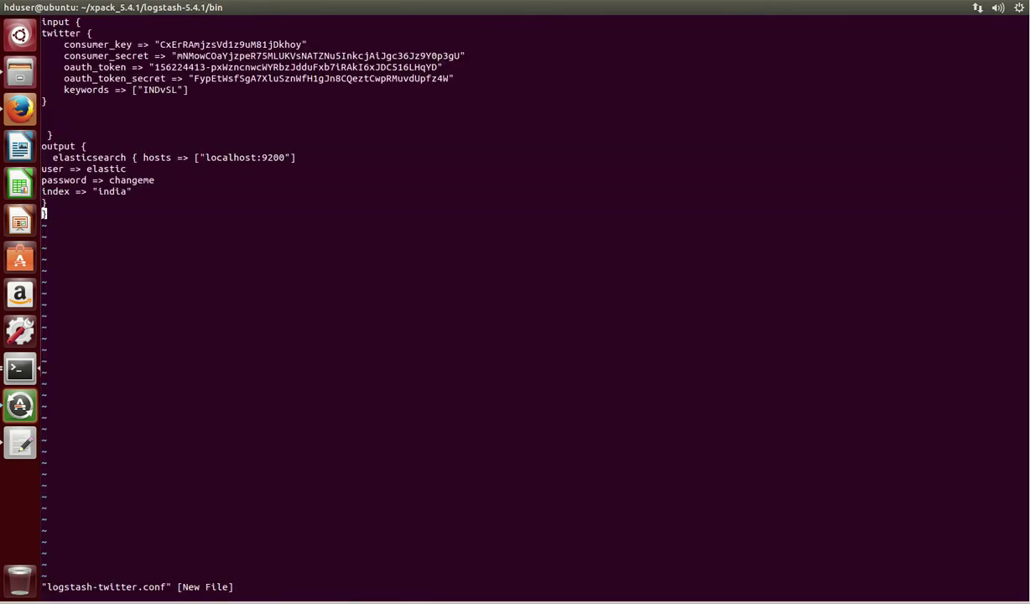
pyautogui.write(':wq')
pyautogui.press('Return')
pyautogui.press('Return')
pyautogui.press('Return')
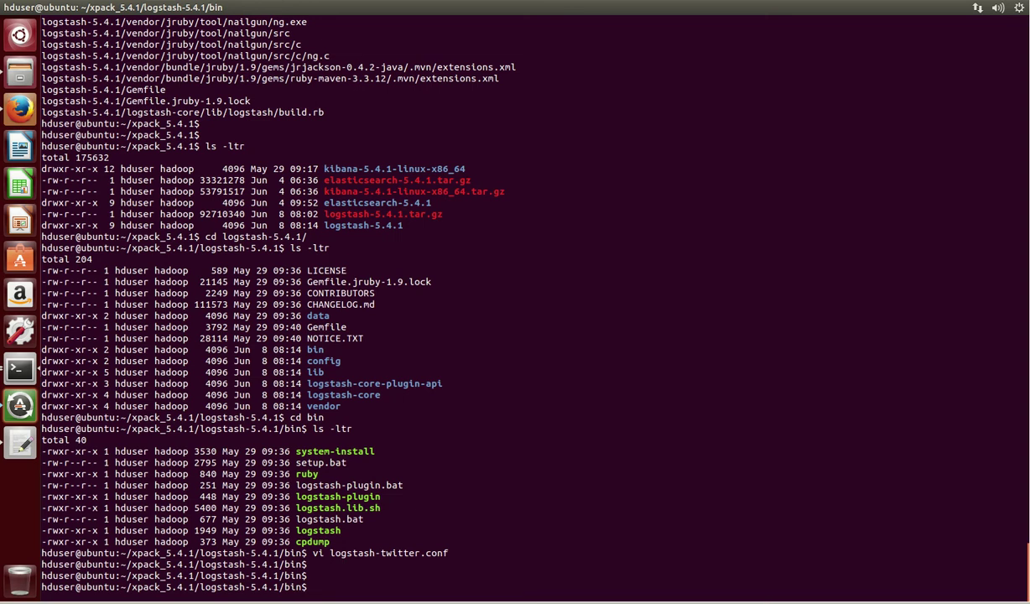
# - Start Logstash with ./logstash -f logstash-twitter.conf
pyautogui.write('./logstash -f')
pyautogui.doubleClick(370, 554)
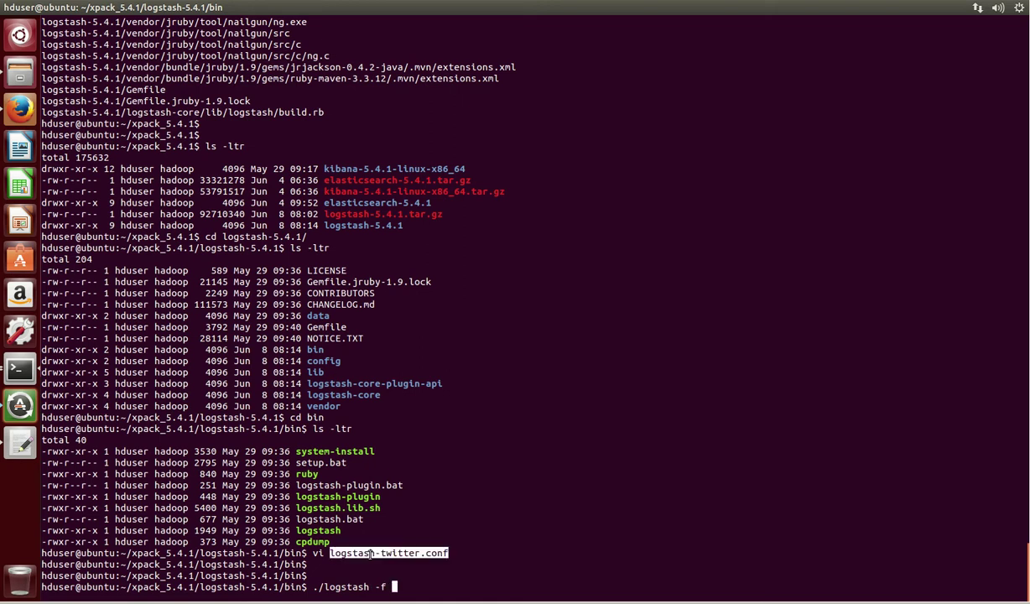
pyautogui.rightClick(386, 427)
pyautogui.click(414, 500)
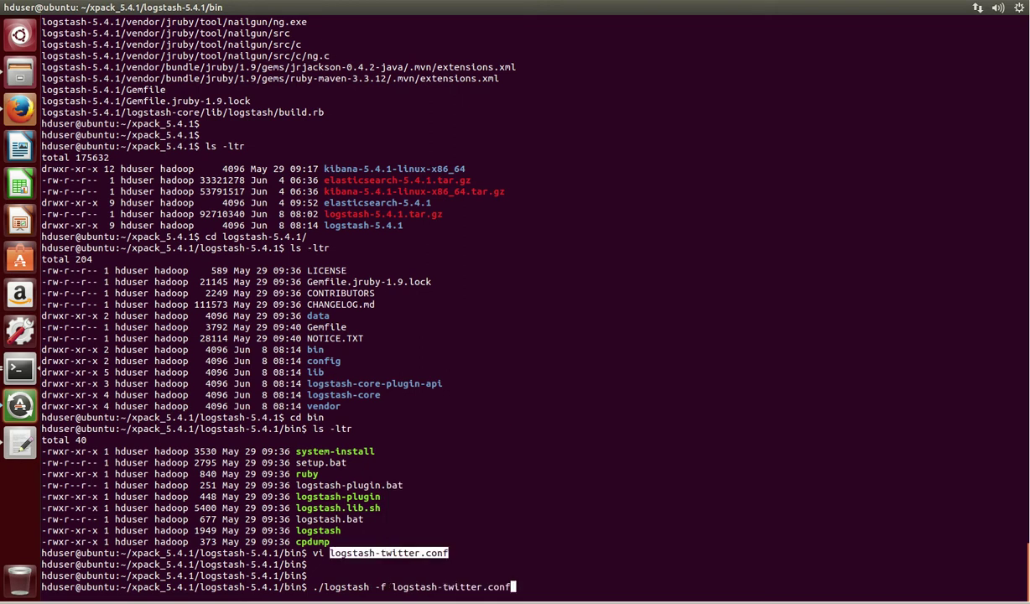
pyautogui.press('Return')
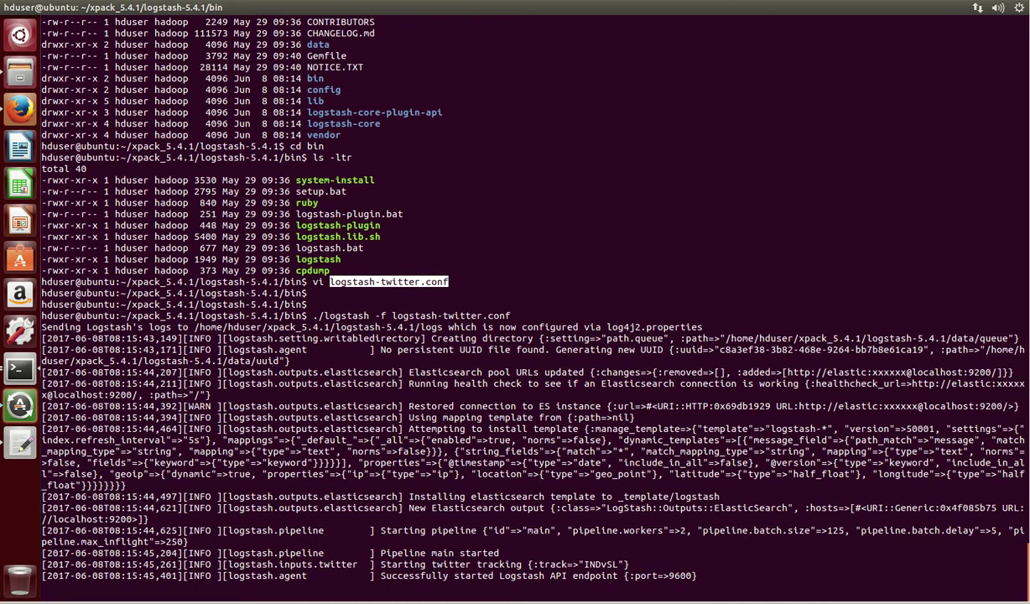
# - Highlight the INDvSL keyword in Logstash's Twitter tracking log line
pyautogui.moveTo(1006, 564); pyautogui.dragTo(186, 565)
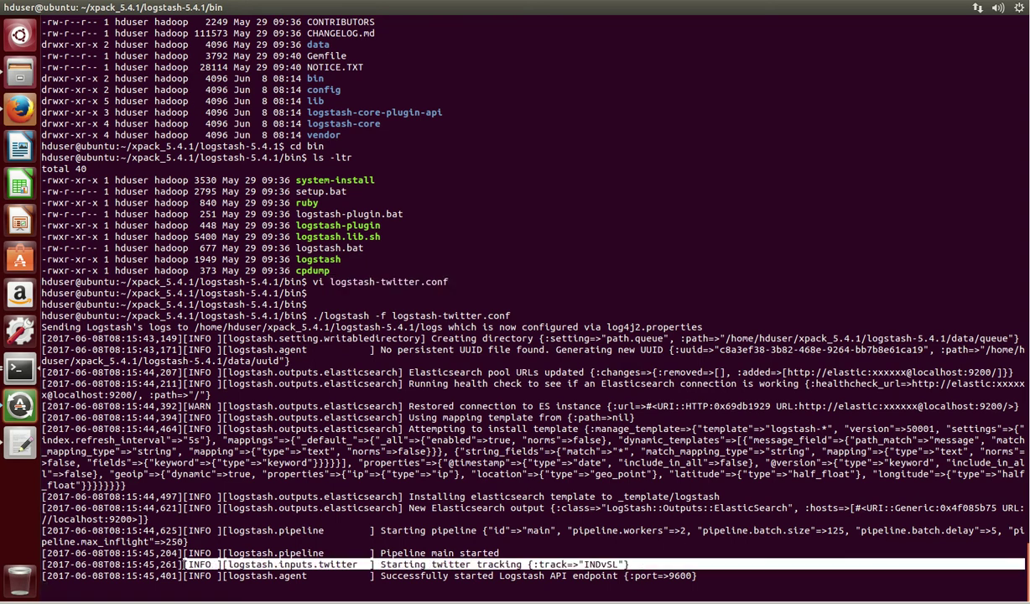
pyautogui.click(591, 565)
pyautogui.moveTo(584, 565); pyautogui.dragTo(618, 565)
# - Switch to the other terminal window and clear its screen
pyautogui.click(22, 362)
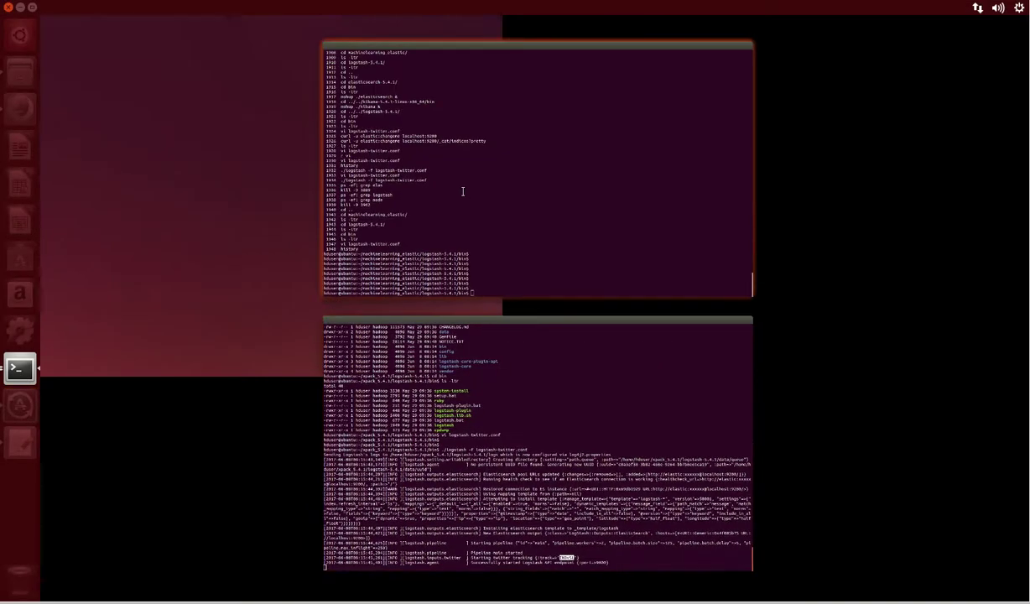
pyautogui.click(462, 192)
pyautogui.press('Return')
pyautogui.press('Return')
pyautogui.press('Return')
pyautogui.press('Return')
pyautogui.press('Return')
pyautogui.press('Return')
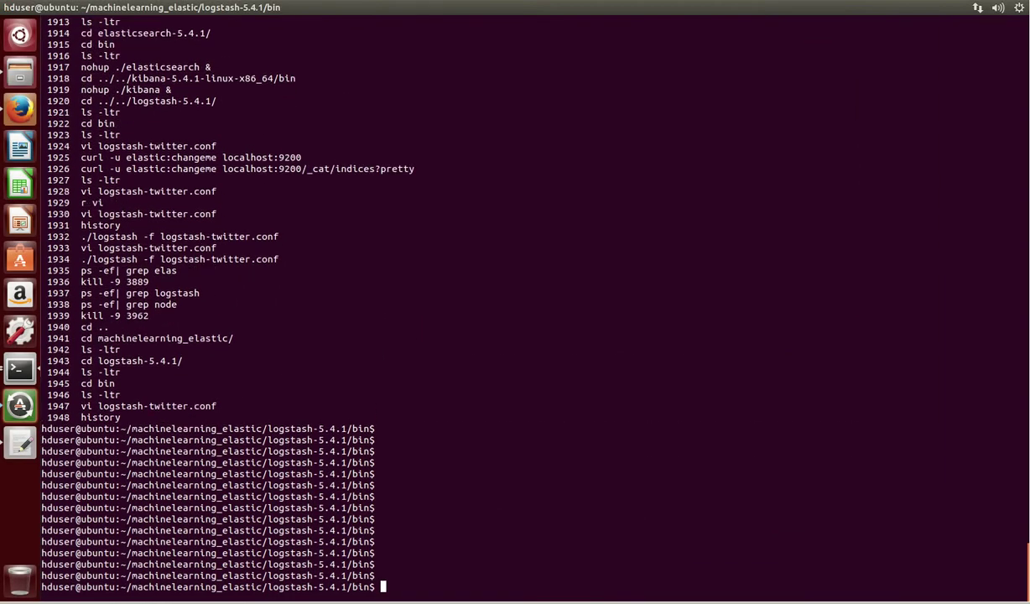
pyautogui.write('clear')
pyautogui.press('Return')
pyautogui.press('Return')
pyautogui.press('Return')
pyautogui.press('Return')
pyautogui.press('Return')
pyautogui.press('Return')
pyautogui.press('Return')
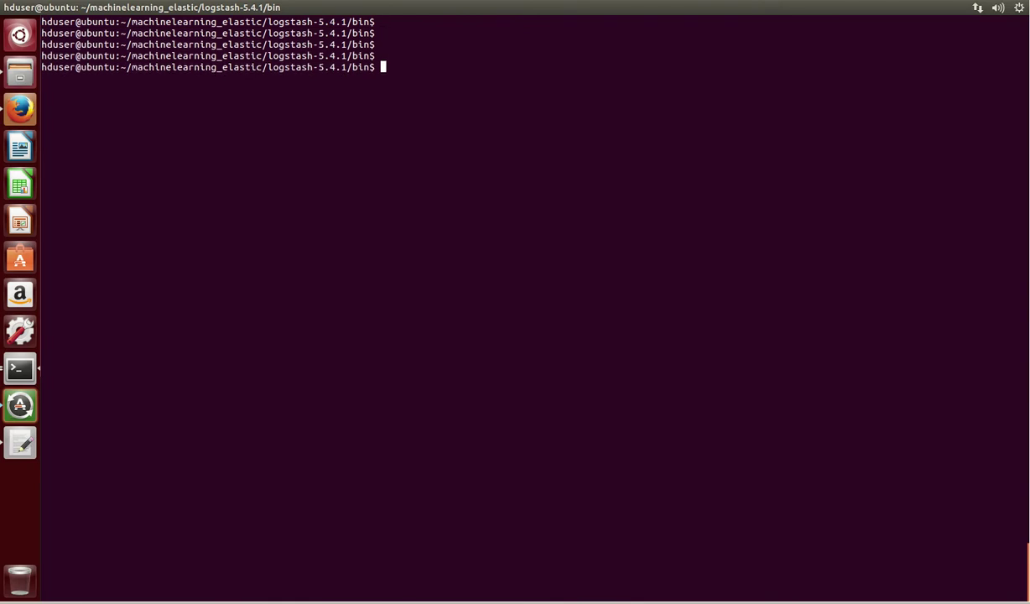
# - List indices via curl localhost:9200/_cat/indices?pretty with admin credentials, highlighting the india row
pyautogui.write('curl ')
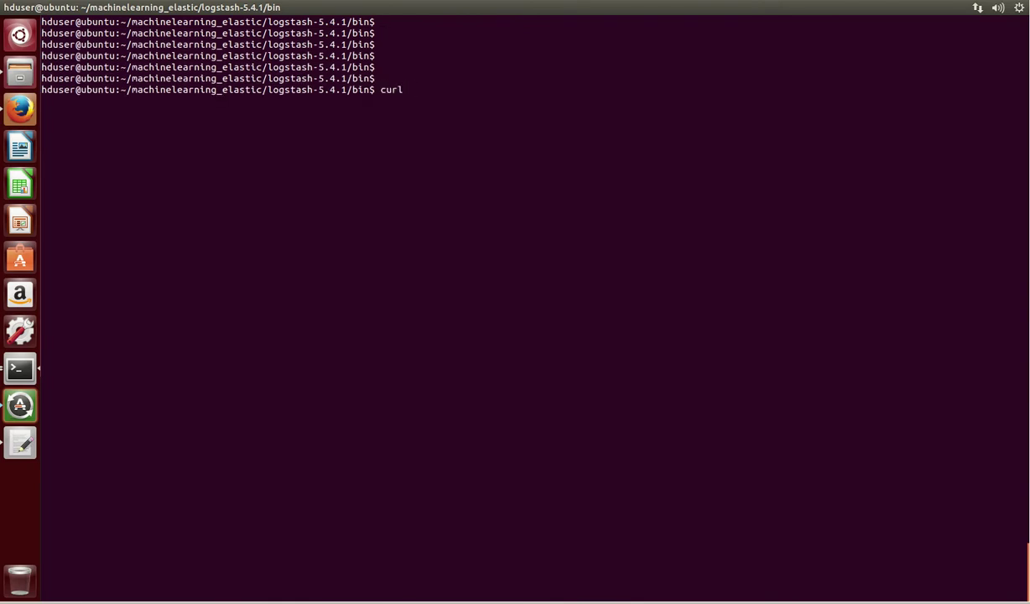
pyautogui.write('-u elastic:changeme http:')
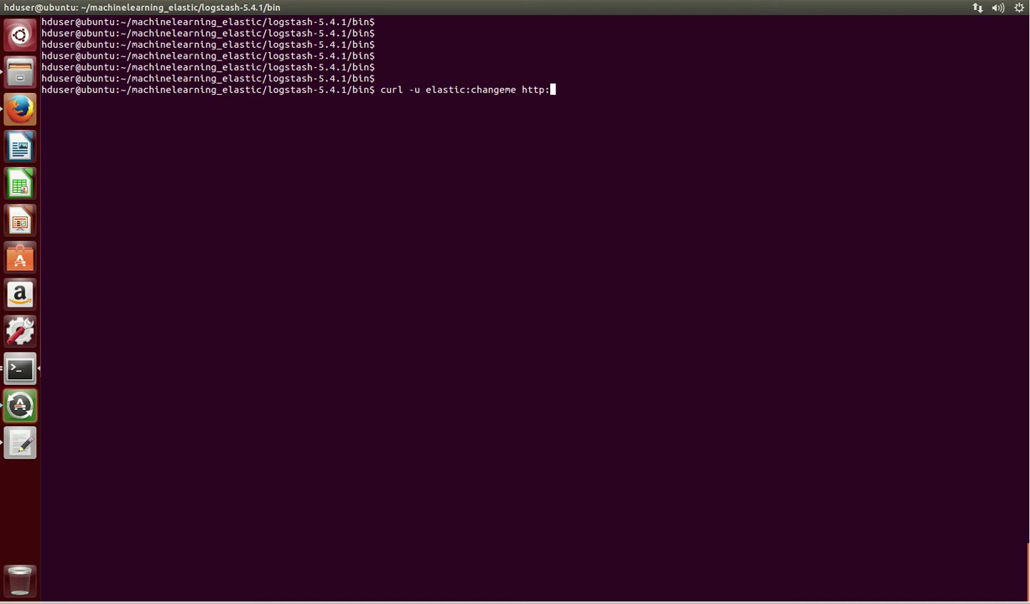
pyautogui.write('//localhost:9200')
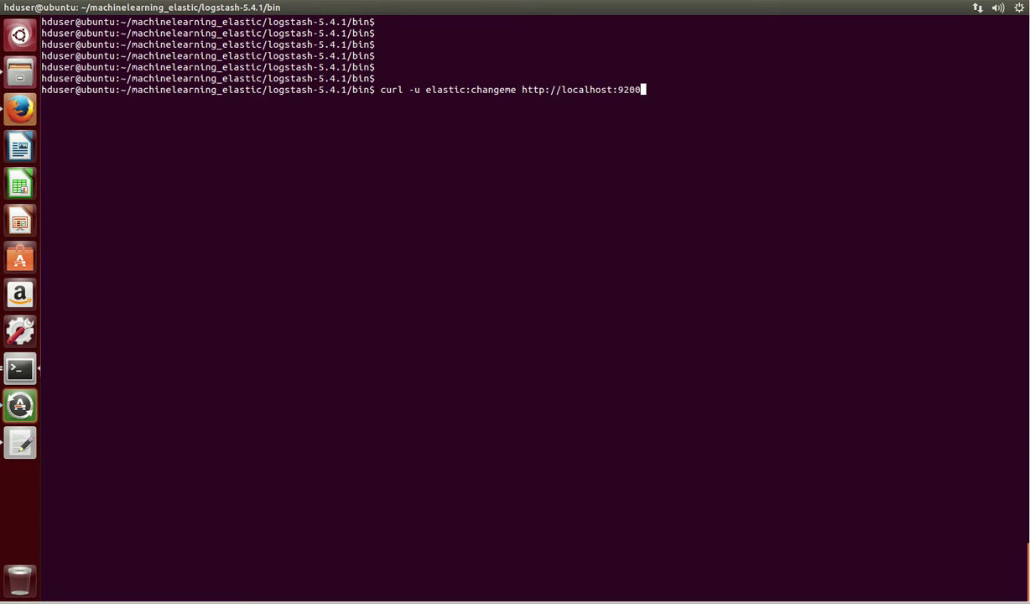
pyautogui.write('/_cat/indicex')
pyautogui.press('BackSpace')
pyautogui.write('s?pretty')
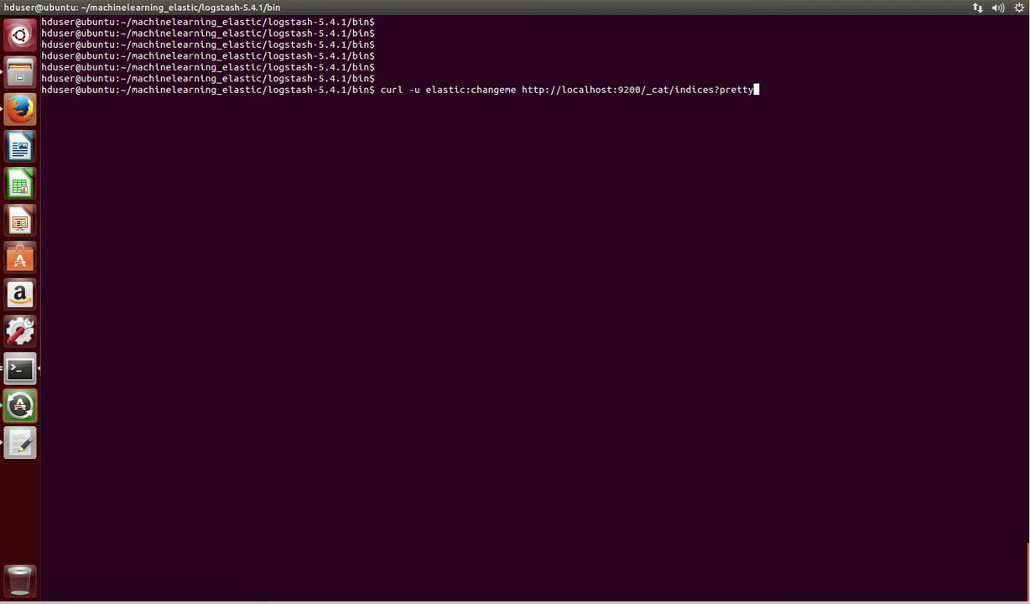
pyautogui.press('Return')
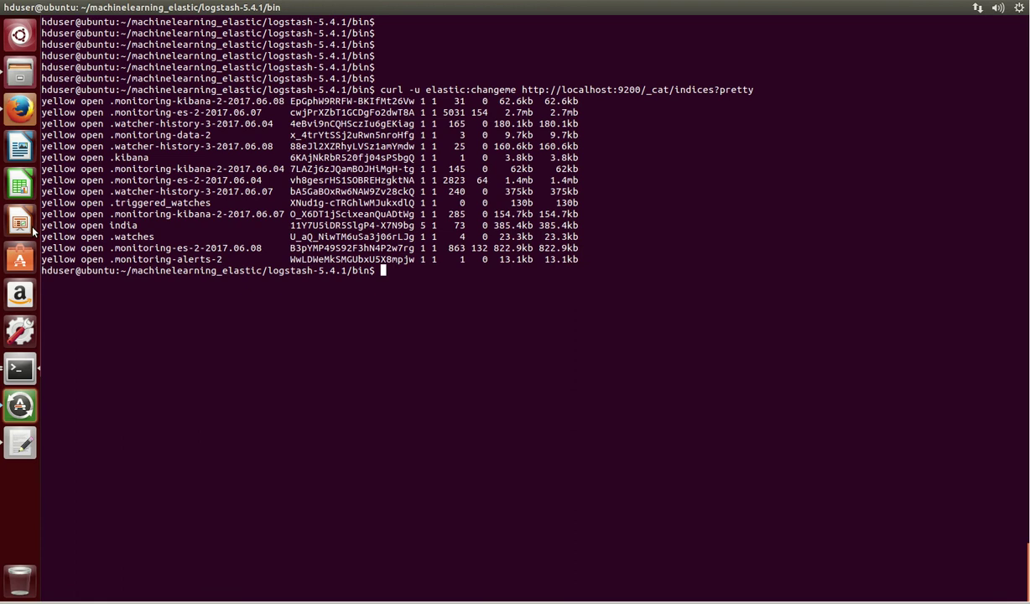
pyautogui.moveTo(40, 220); pyautogui.dragTo(575, 224)
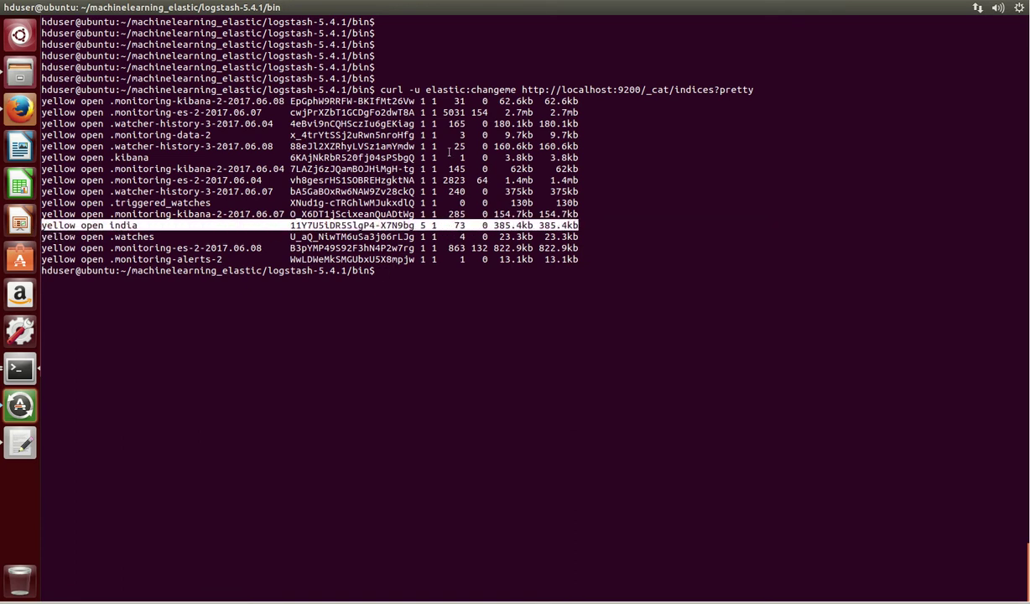
pyautogui.click(422, 226)
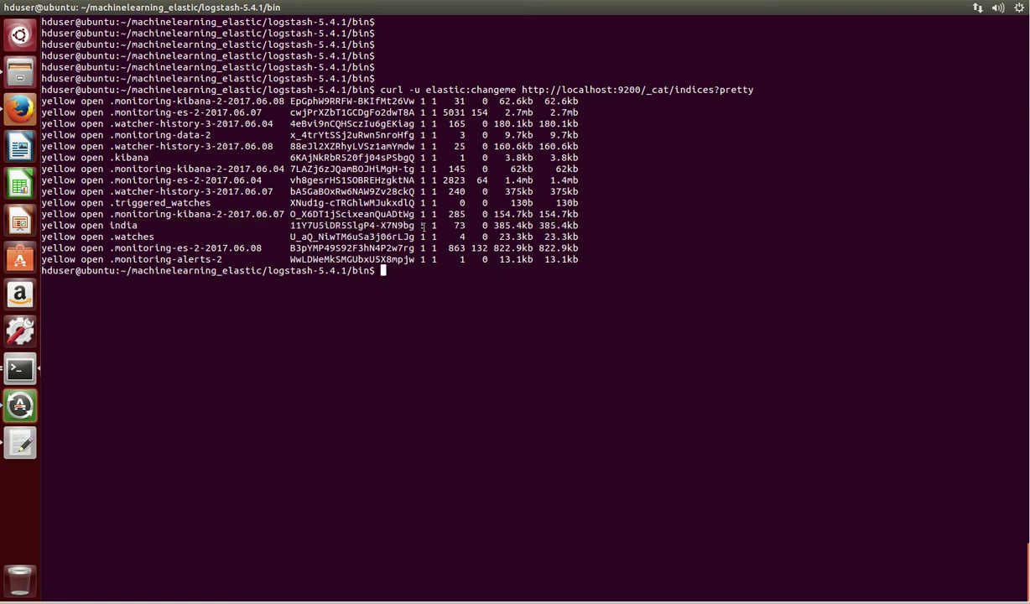
# - Load Kibana at localhost:5601 in a new Firefox tab
pyautogui.click(20, 110)
pyautogui.click(194, 24)
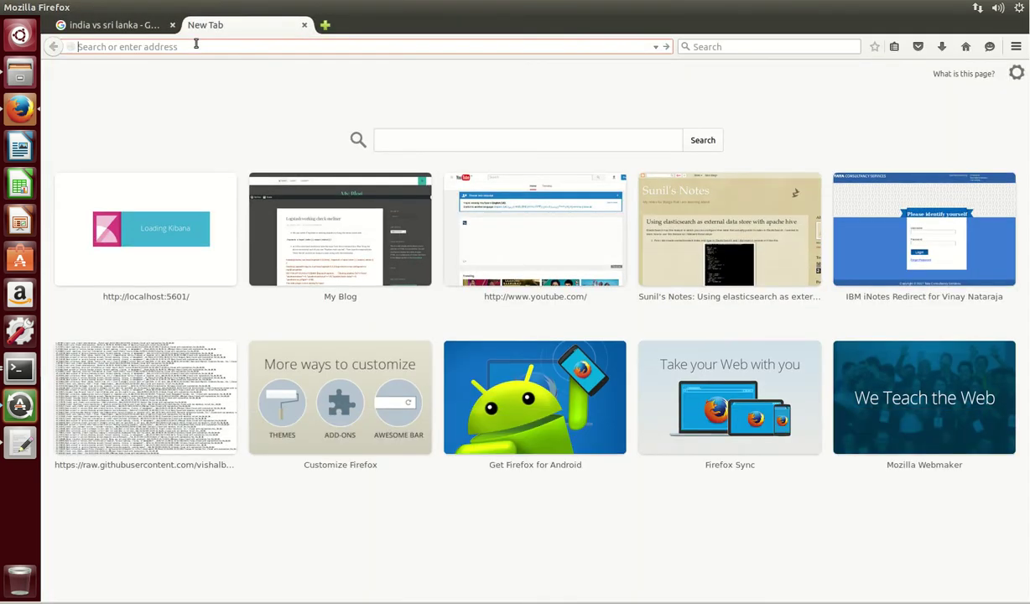
pyautogui.write('loc')
pyautogui.press('Down')
pyautogui.press('Return')
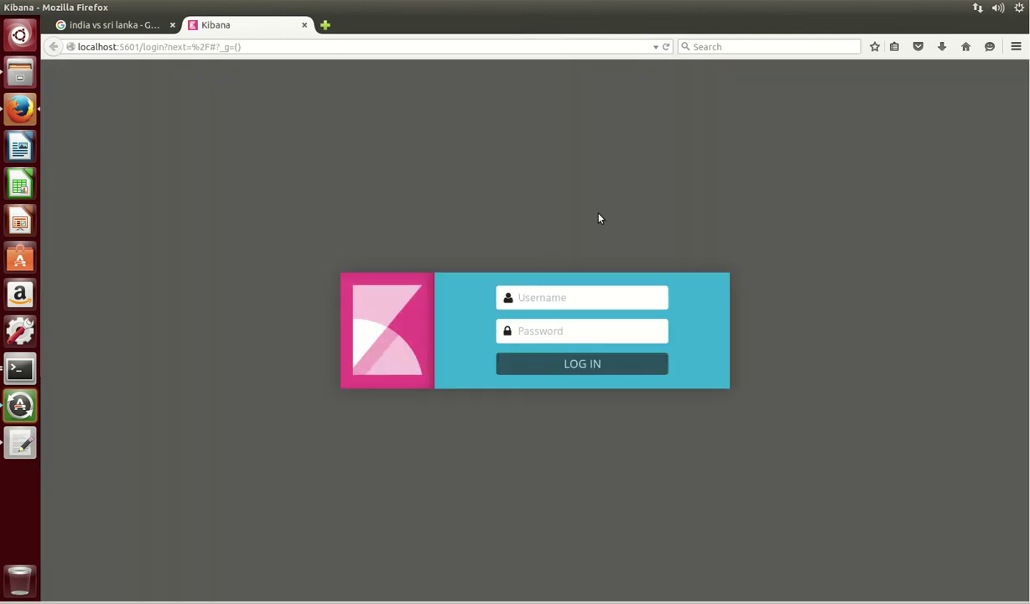
# - Log in to Kibana with the admin username and password
pyautogui.click(548, 299)
pyautogui.write('elastic')
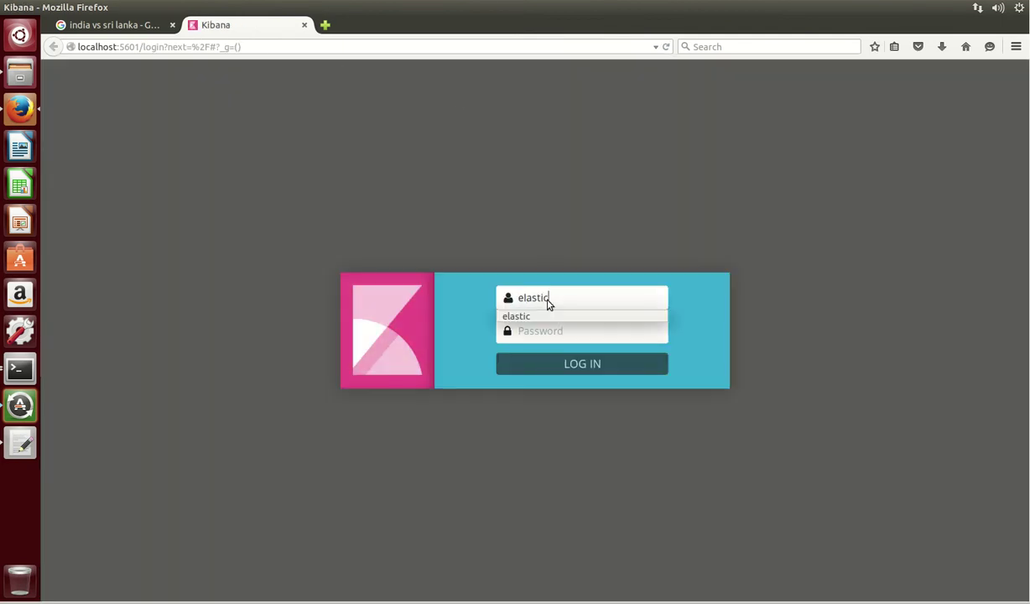
pyautogui.press('Tab')
pyautogui.write('ch')
pyautogui.press('BackSpace')
pyautogui.write('ch')
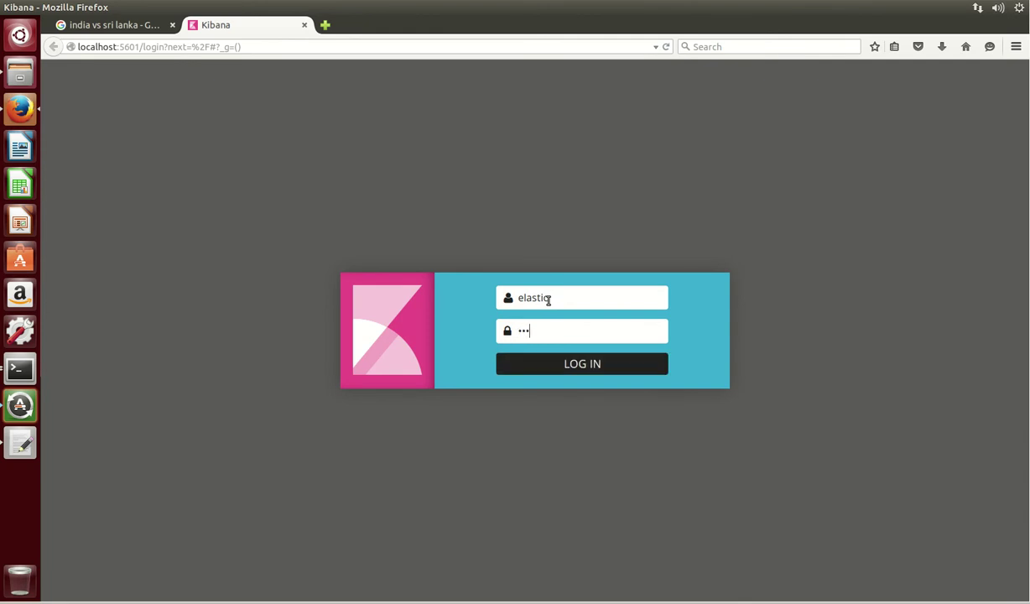
pyautogui.press('BackSpace')
pyautogui.press('BackSpace')
pyautogui.write('changeme')
pyautogui.press('Return')
# - Replace logstash-* with 'india', untick time-based events, and create the index pattern
pyautogui.click(350, 71)
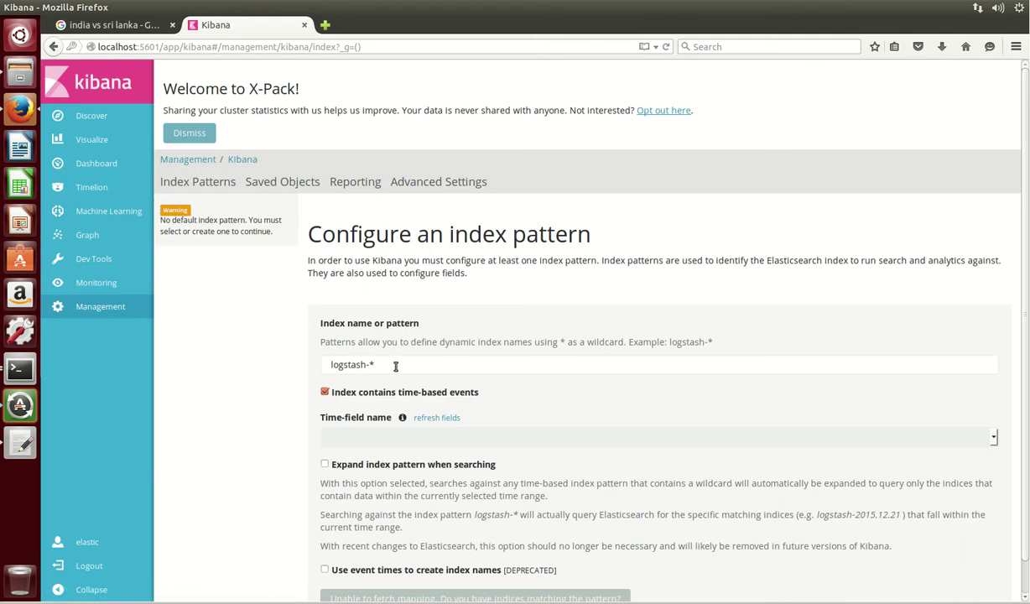
pyautogui.moveTo(395, 363); pyautogui.dragTo(262, 353)
pyautogui.press('BackSpace')
pyautogui.write('india')
pyautogui.click(263, 357)
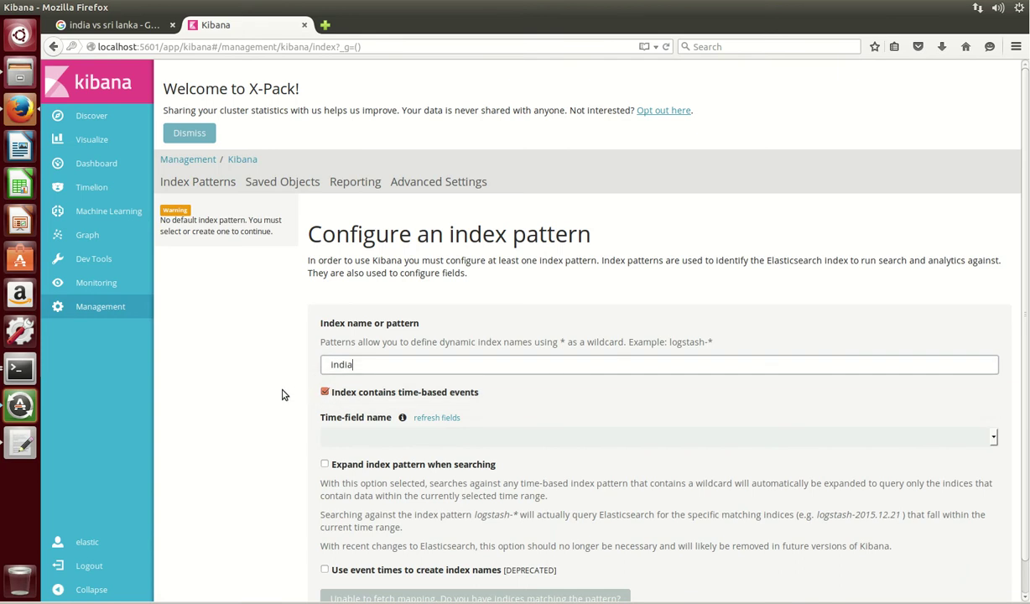
pyautogui.click(326, 392)
pyautogui.click(344, 422)
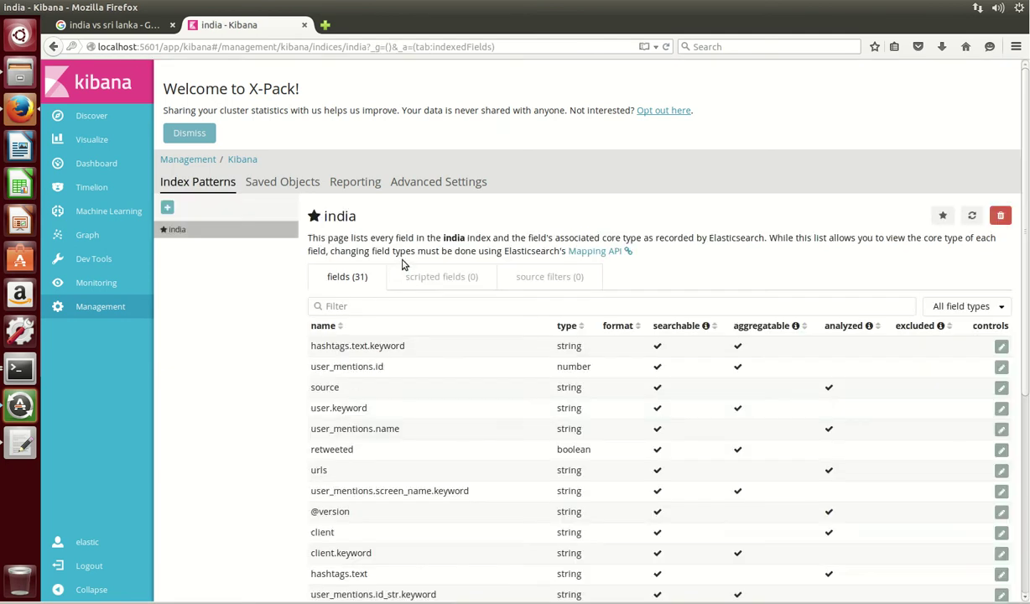
# - Browse the 178 india tweet hits in Discover, scrolling through their messages
pyautogui.click(74, 117)
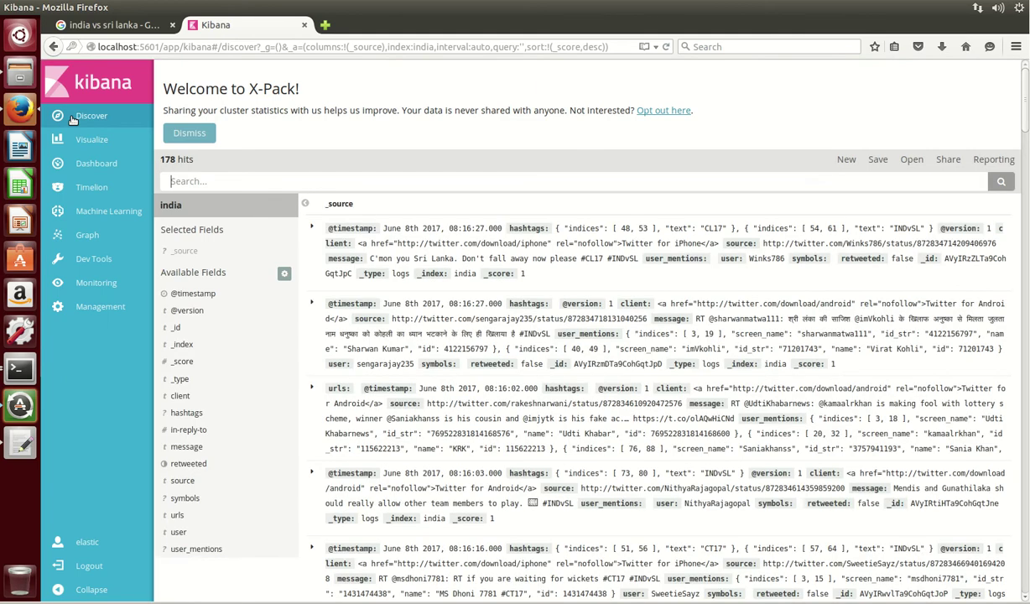
pyautogui.moveTo(201, 168); pyautogui.dragTo(171, 159)
pyautogui.scroll(-2, 507, 346)
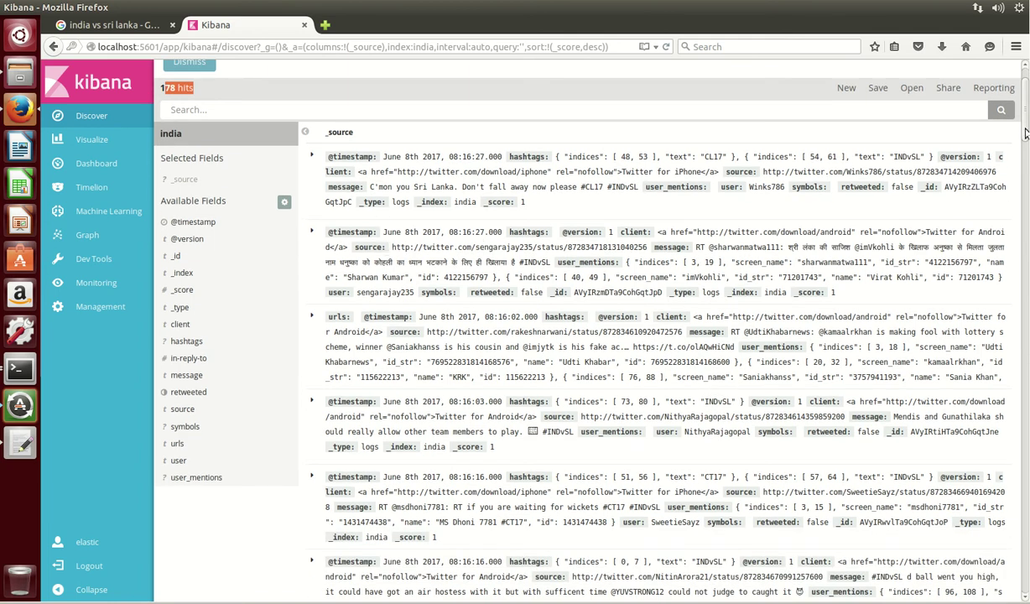
pyautogui.scroll(-3, 1026, 147)
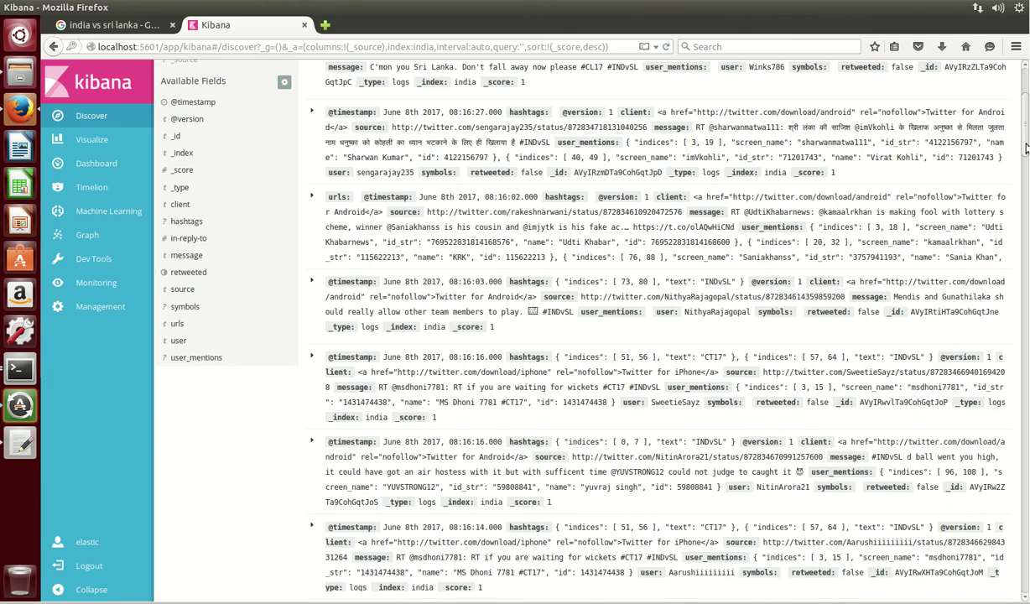
pyautogui.scroll(-10, 1025, 147)
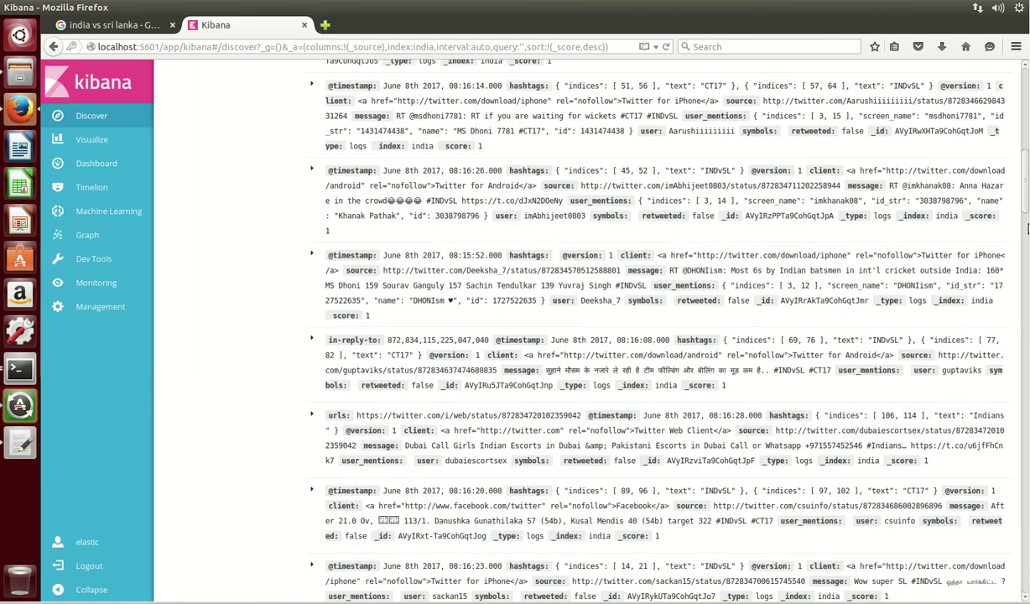
pyautogui.scroll(15, 1026, 227)
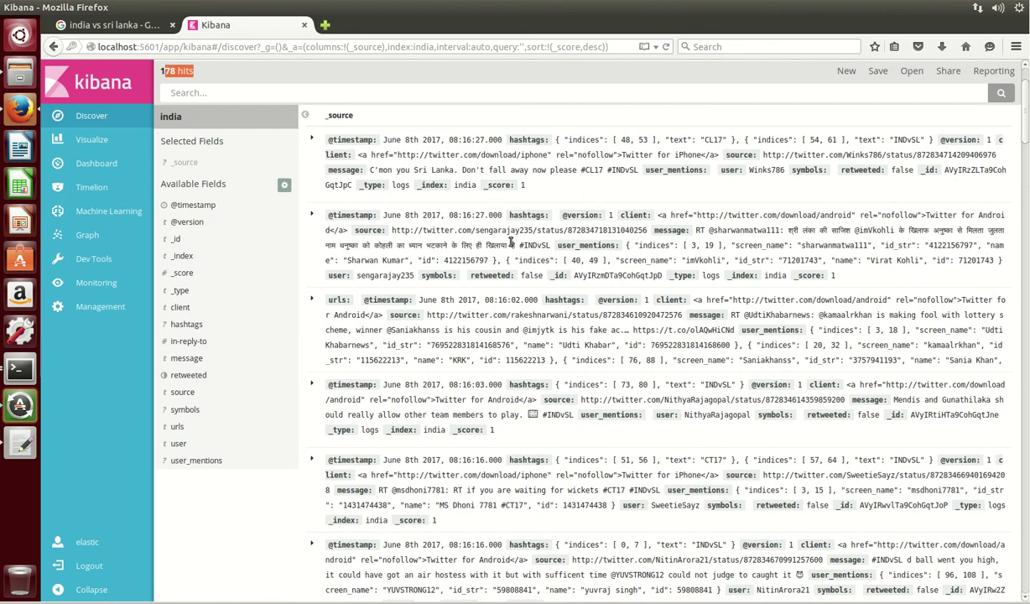
pyautogui.moveTo(509, 242); pyautogui.dragTo(347, 243)
pyautogui.click(639, 186)
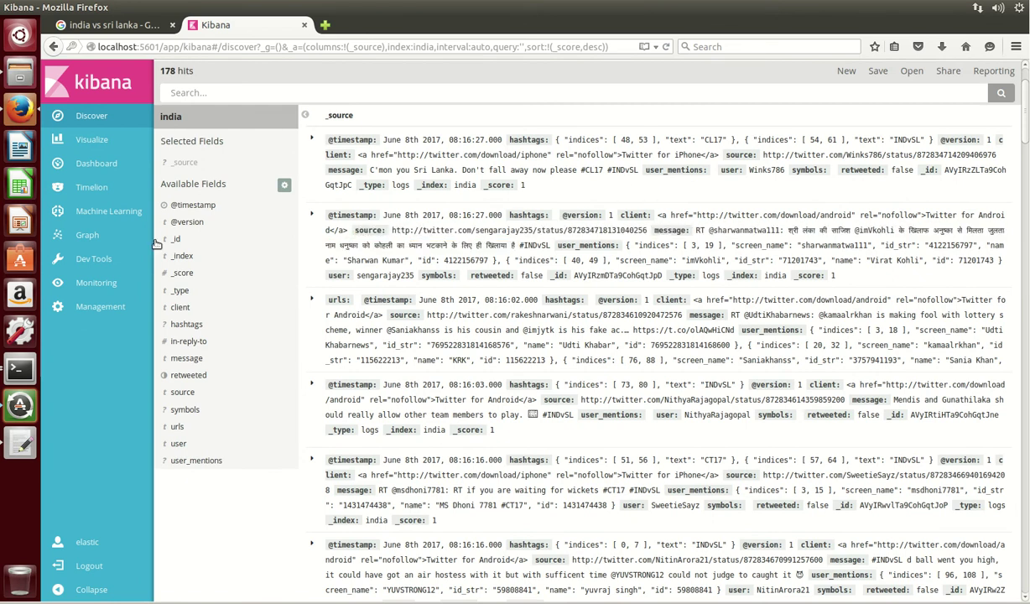
# - Start a new area chart visualization using the india index
pyautogui.click(88, 144)
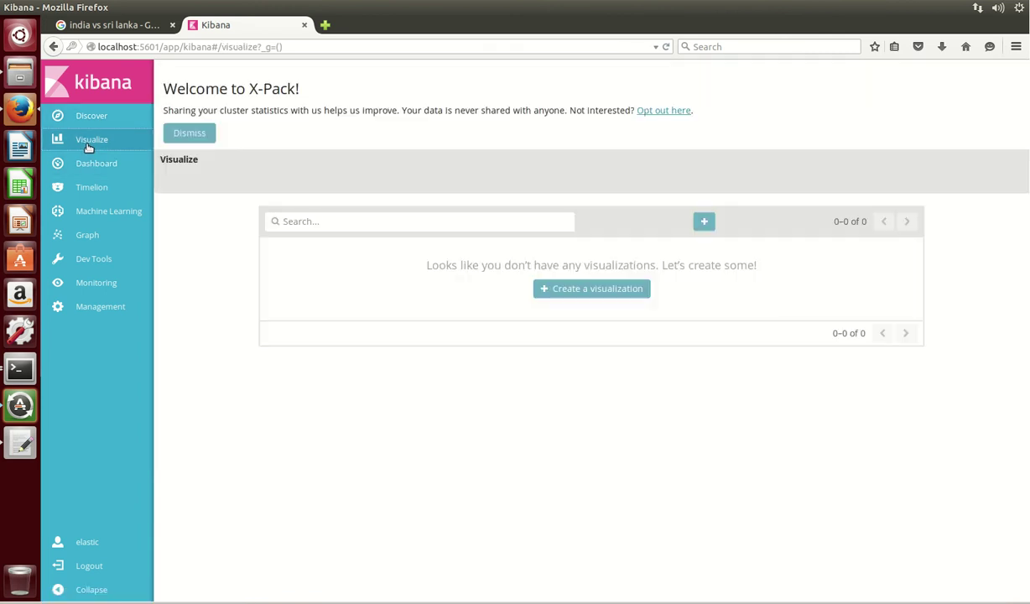
pyautogui.click(587, 289)
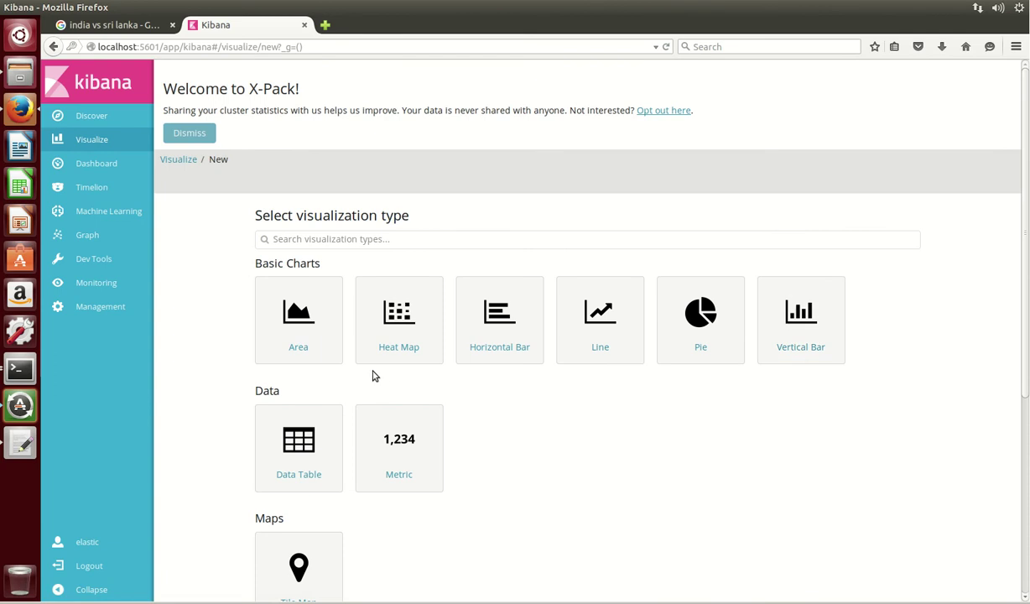
pyautogui.click(294, 322)
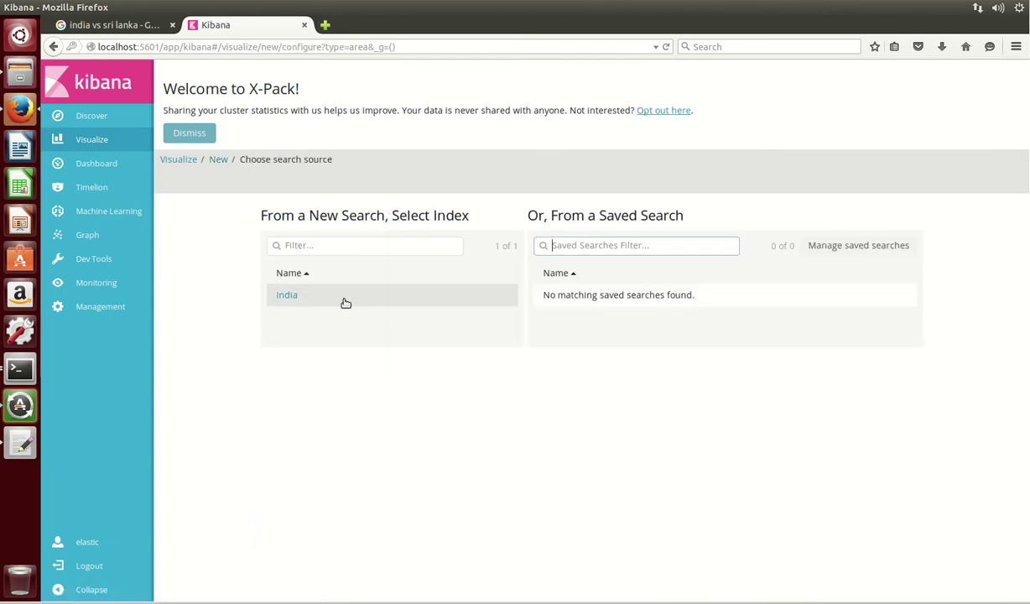
pyautogui.click(293, 299)
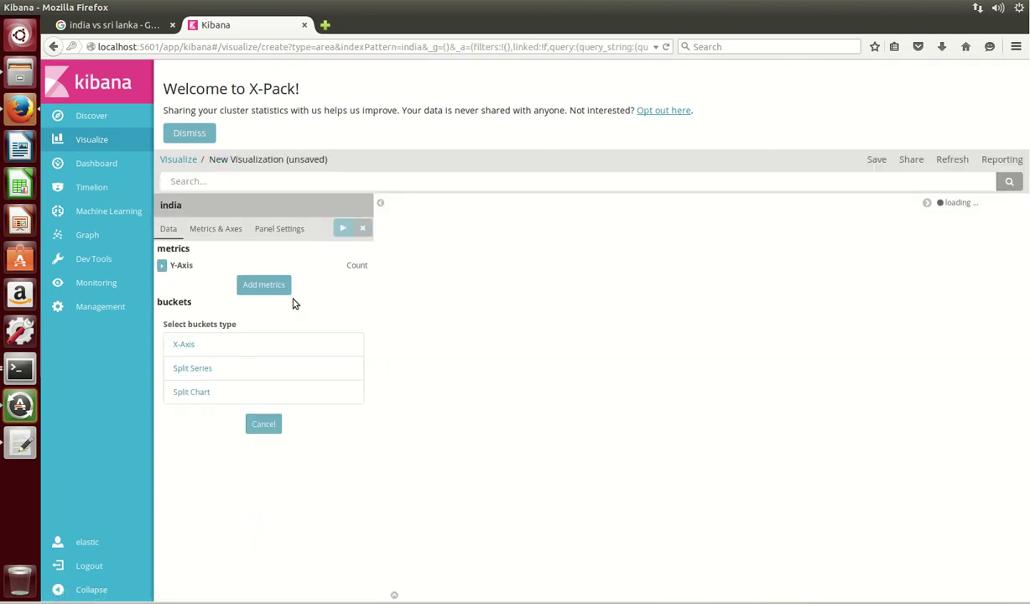
pyautogui.click(203, 345)
pyautogui.click(337, 351)
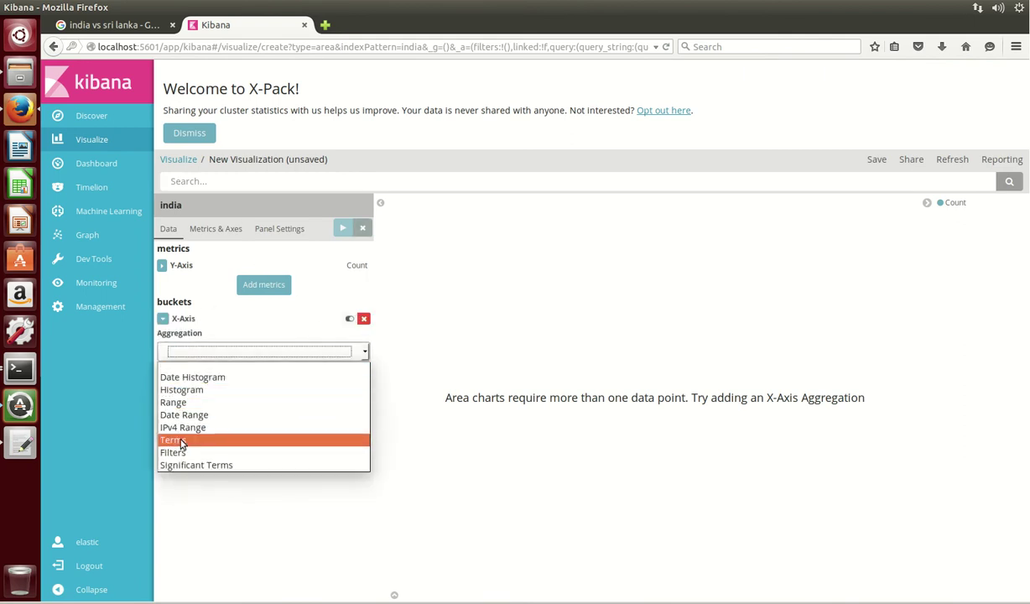
pyautogui.click(181, 439)
pyautogui.click(223, 396)
pyautogui.click(235, 178)
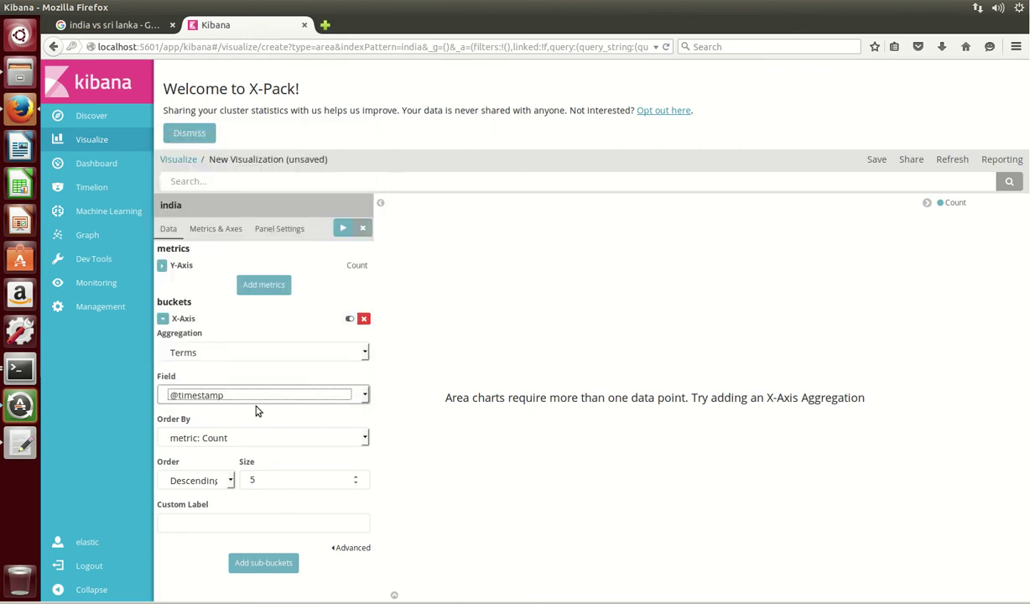
pyautogui.click(343, 231)
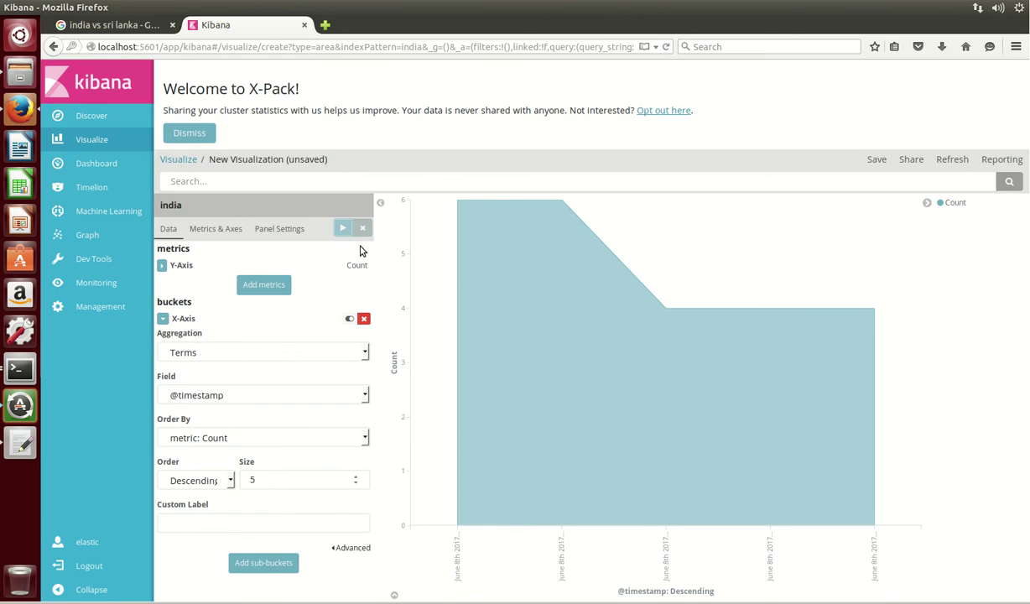
pyautogui.moveTo(455, 205)
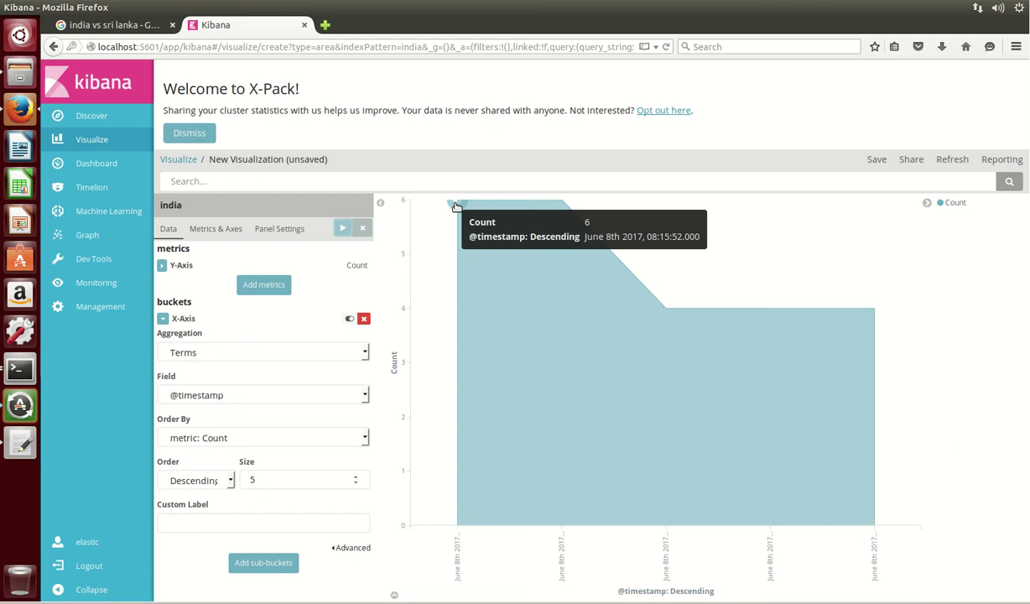
pyautogui.moveTo(566, 204)
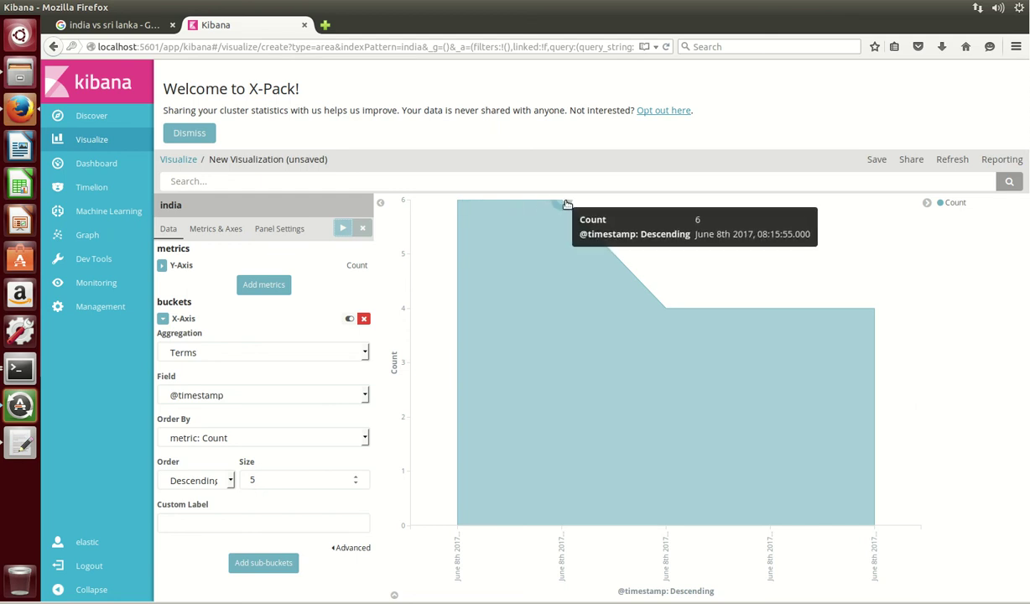
pyautogui.moveTo(668, 309)
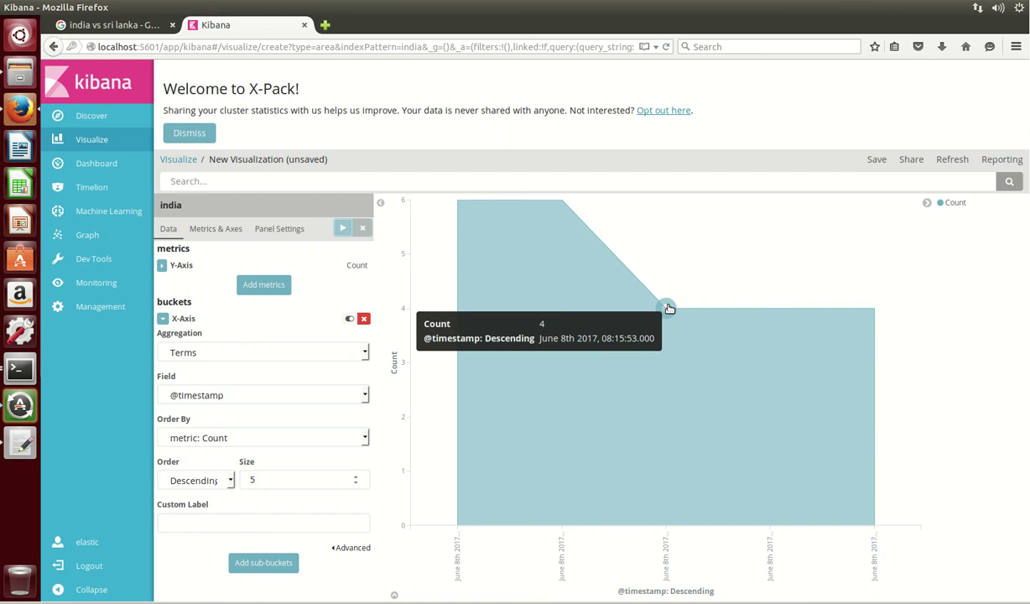
pyautogui.moveTo(874, 311)
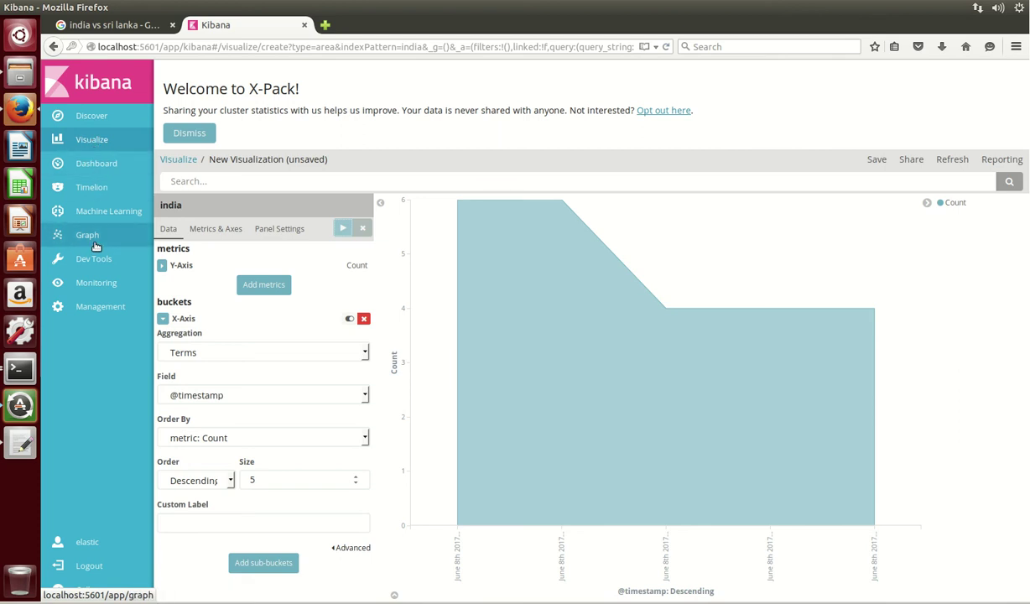
# - Open Monitoring and view the Elasticsearch overview metrics for the cluster
pyautogui.click(104, 283)
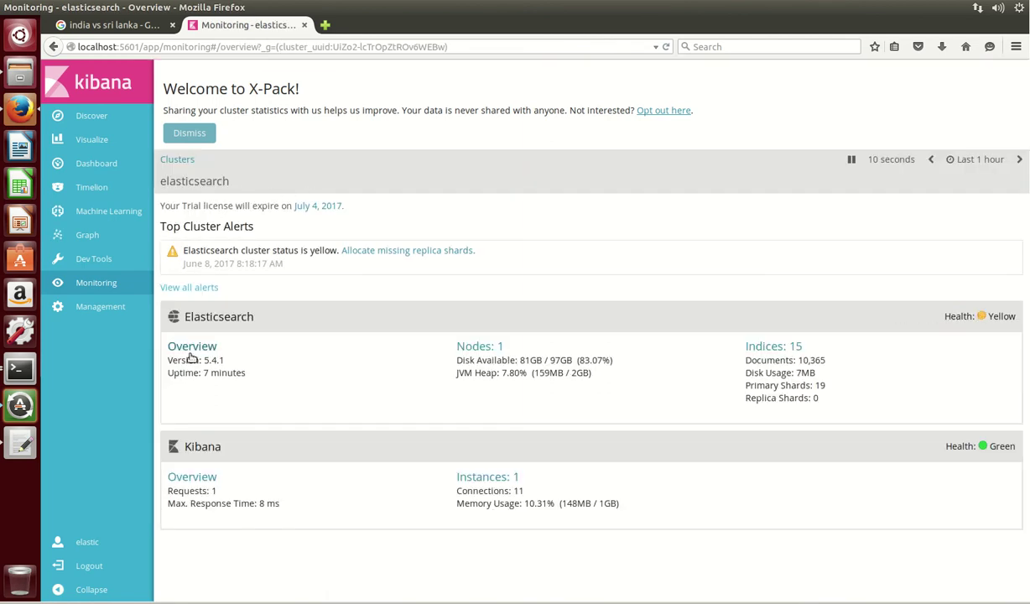
pyautogui.click(191, 349)
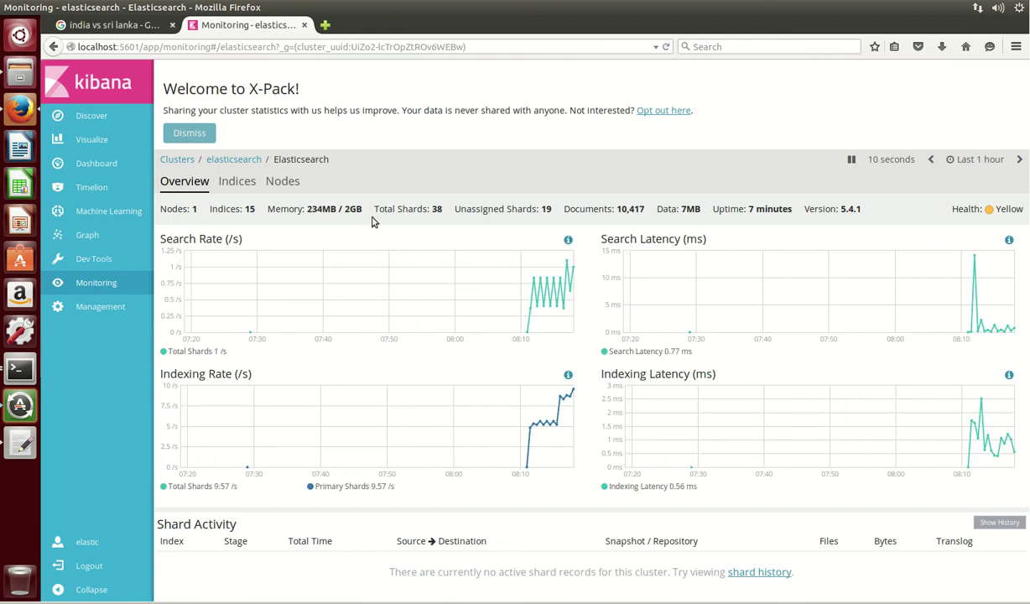
pyautogui.click(235, 160)
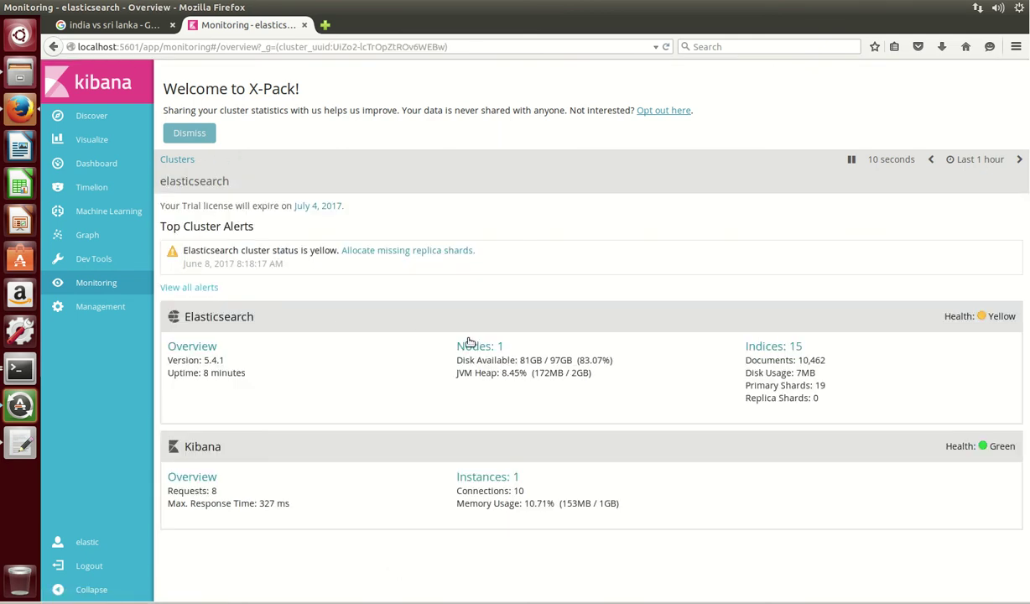
# - Inspect node zIPh3XV's details, then return to the Clusters overview
pyautogui.click(470, 344)
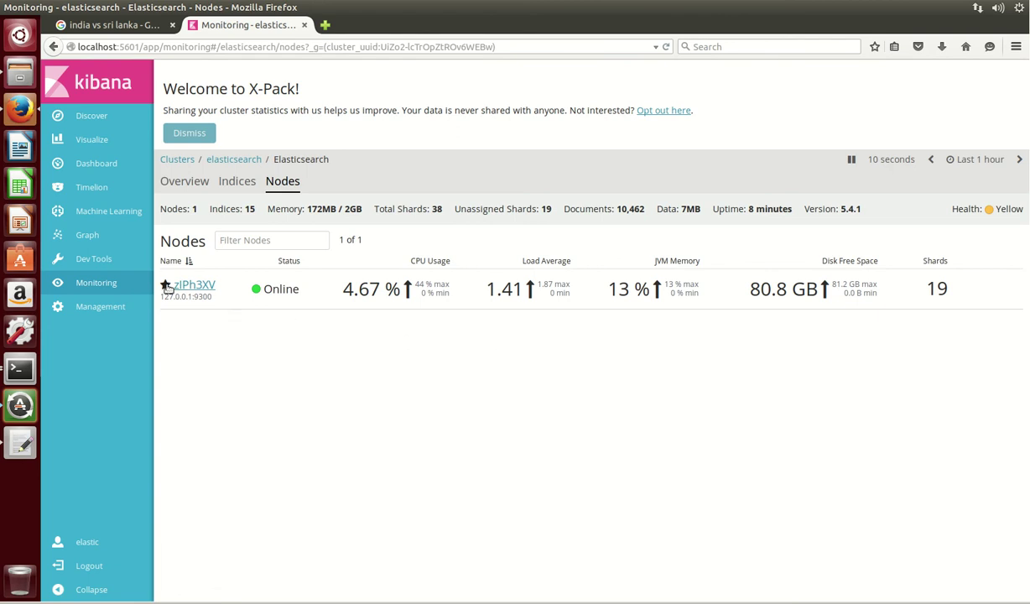
pyautogui.click(194, 285)
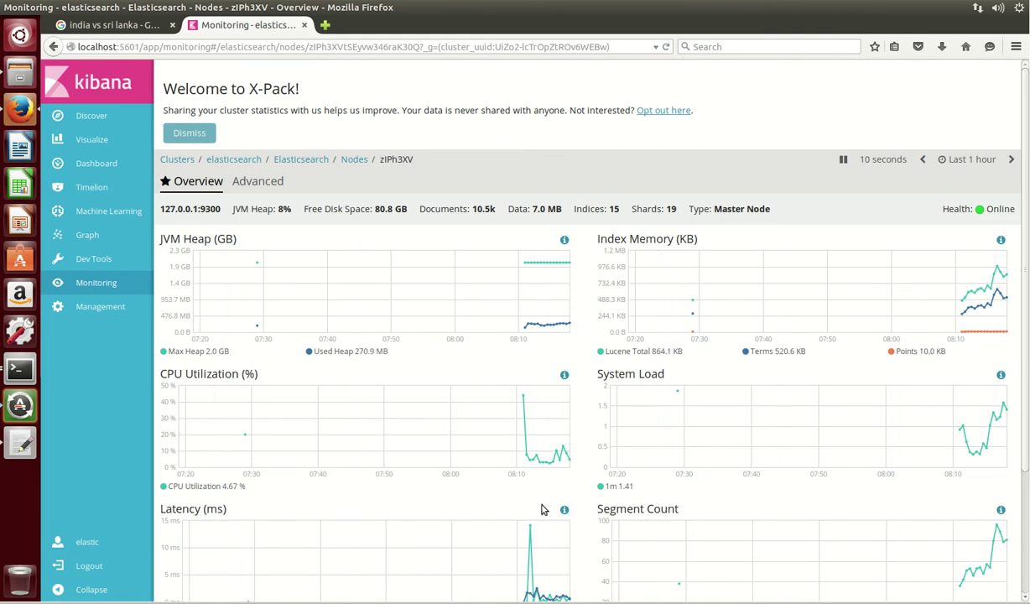
pyautogui.scroll(-3, 592, 459)
pyautogui.scroll(3, 592, 459)
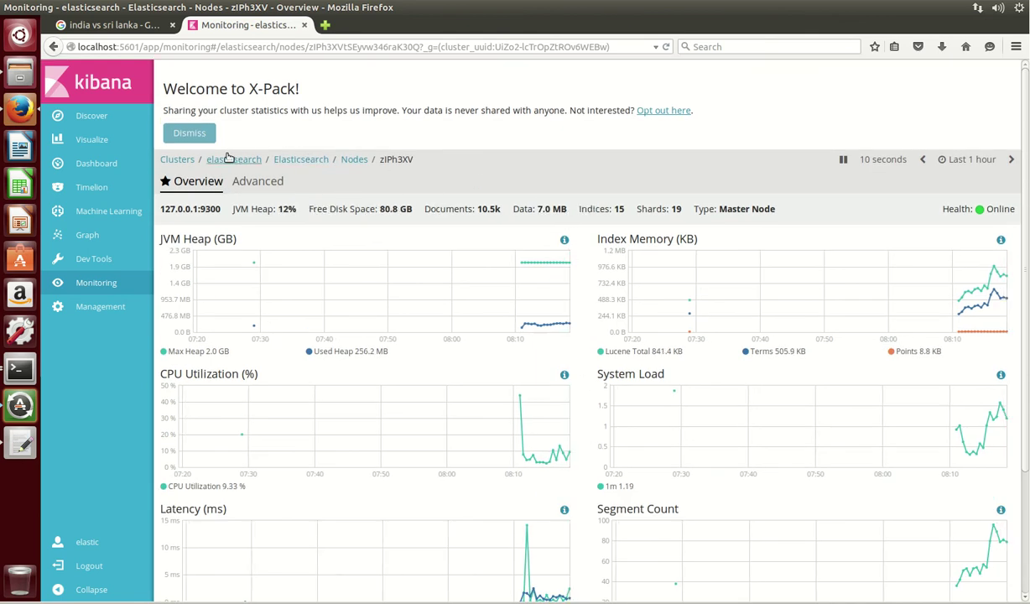
pyautogui.click(177, 160)
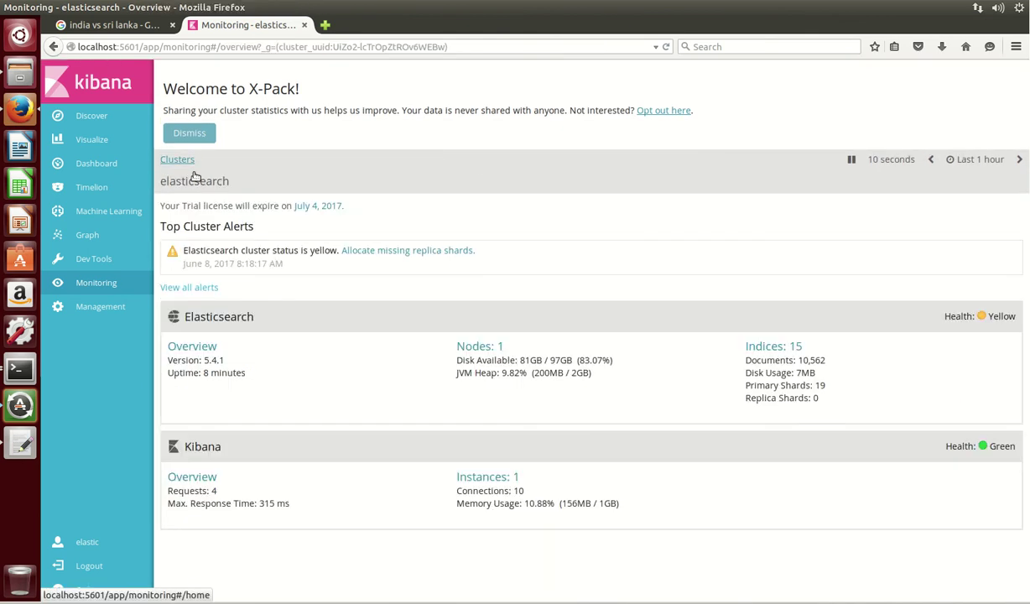
# - Check the ubuntu Kibana instance's green-health metrics, then open the empty Dashboard page
pyautogui.click(192, 477)
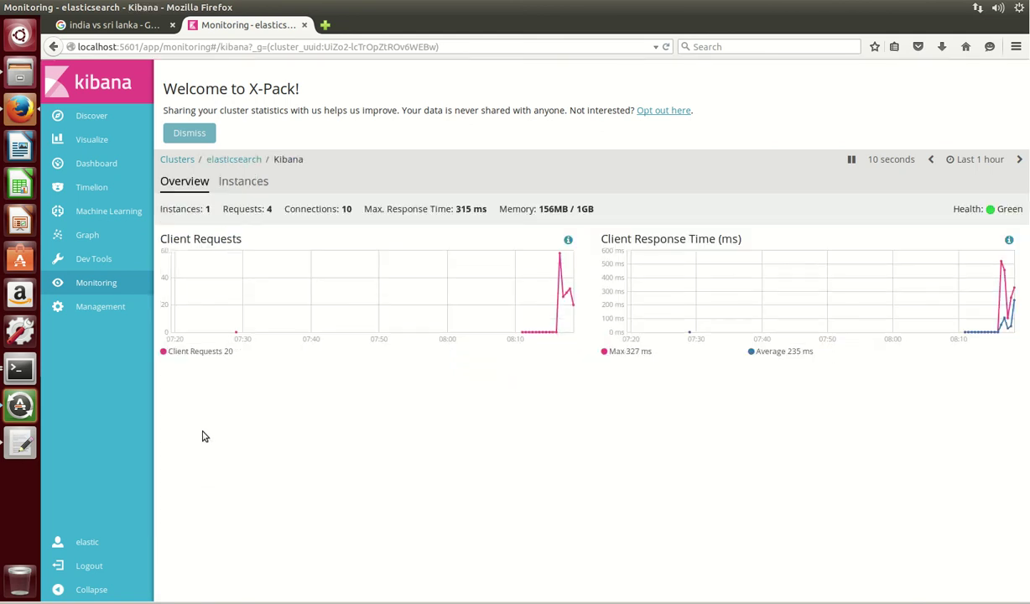
pyautogui.click(246, 185)
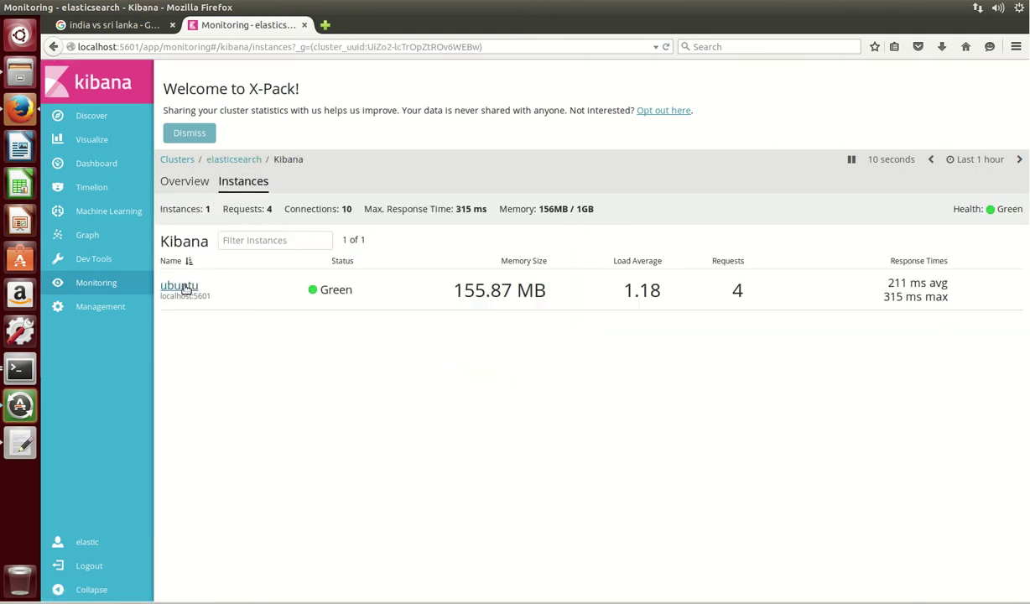
pyautogui.click(184, 287)
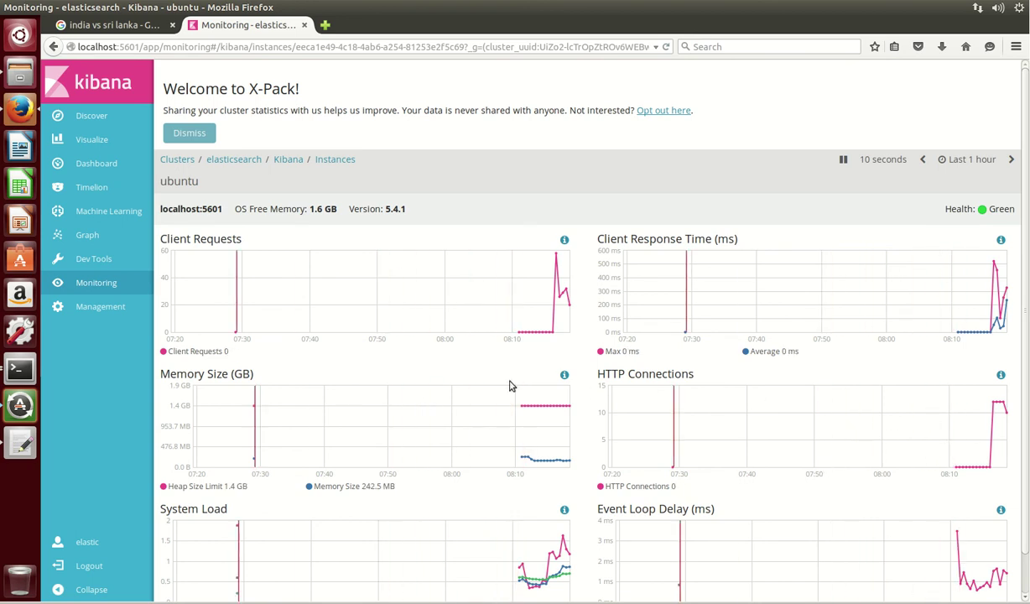
pyautogui.click(95, 164)
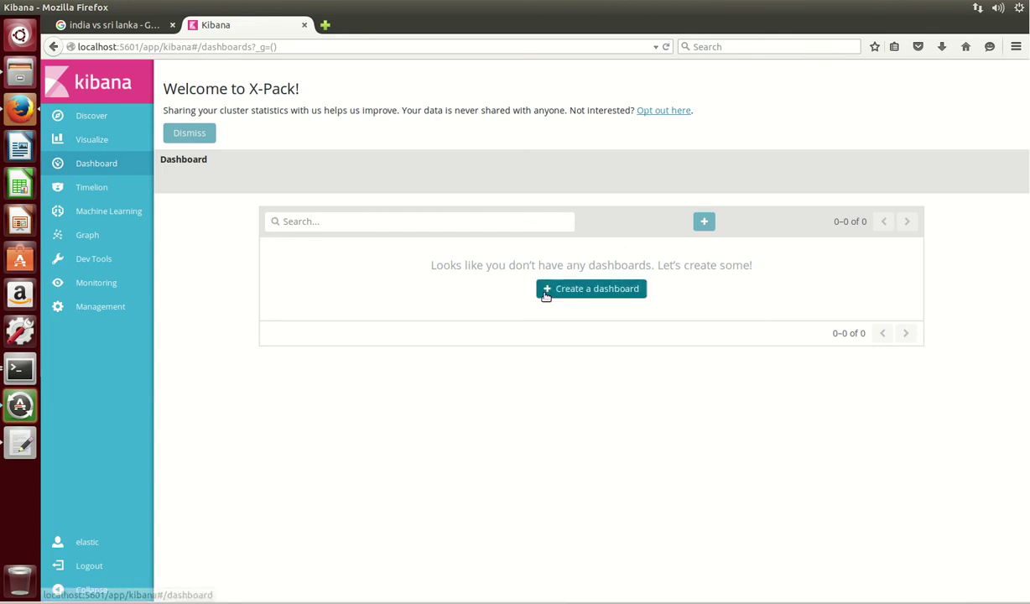
# - Return to Discover and browse the india index's 523 tweet hits
pyautogui.click(108, 120)
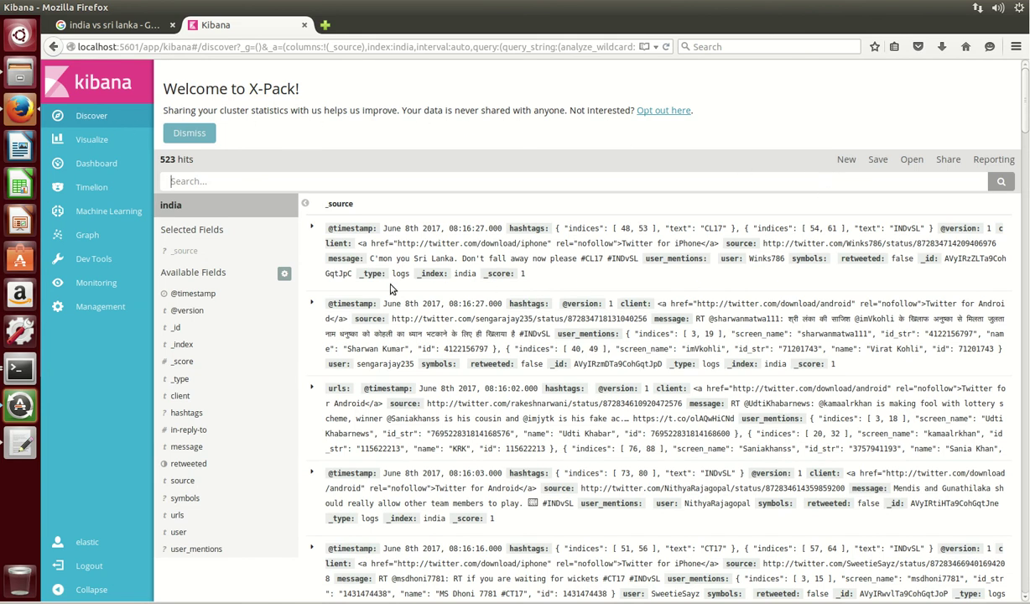
pyautogui.scroll(-3, 377, 290)
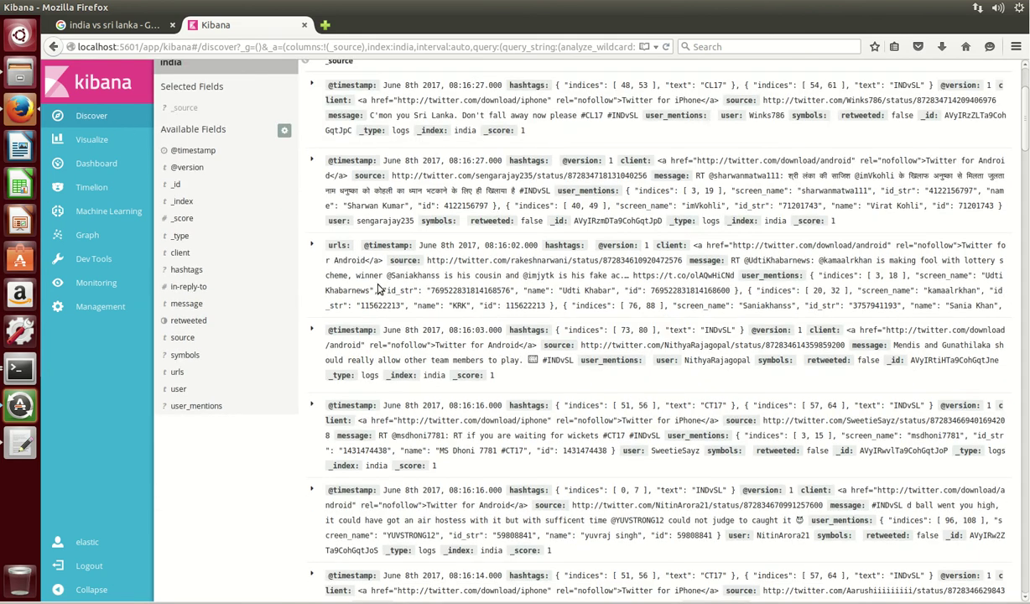
pyautogui.scroll(3, 378, 289)
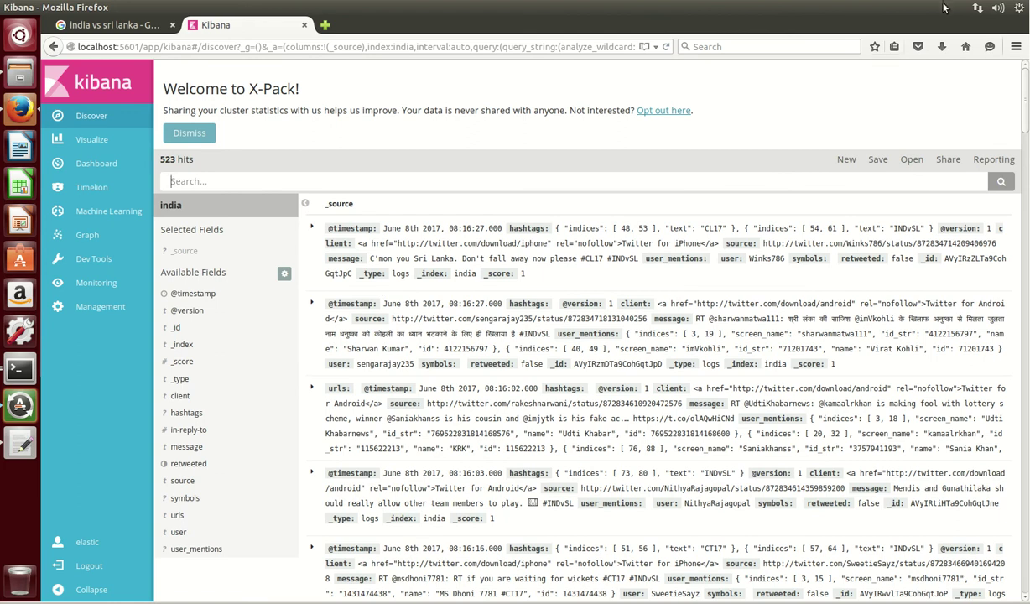